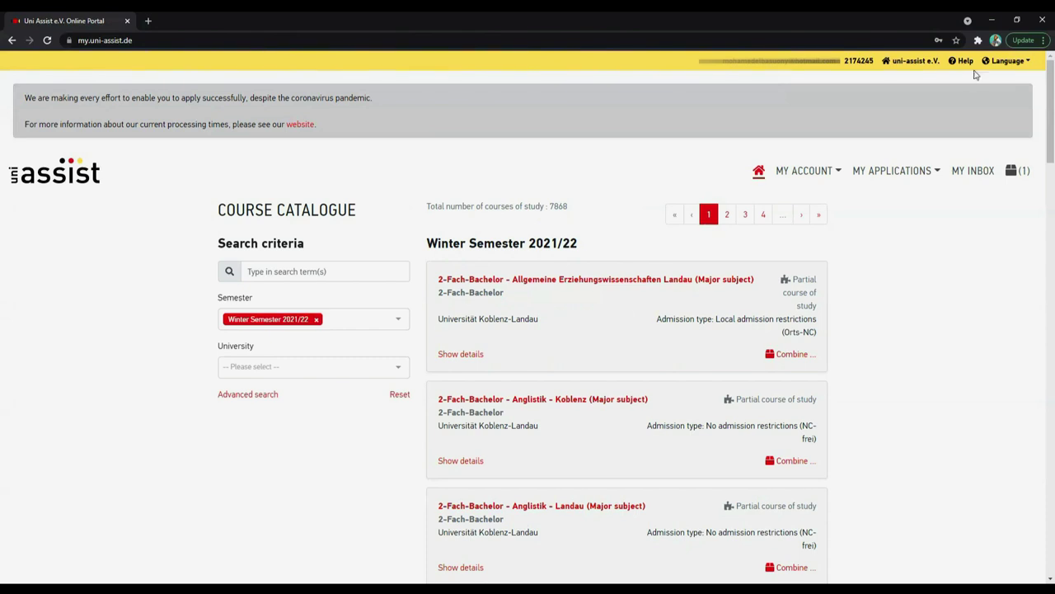
Step: Set the portal language to English and look through the Winter Semester 2021/22 course catalogue
click(1012, 63)
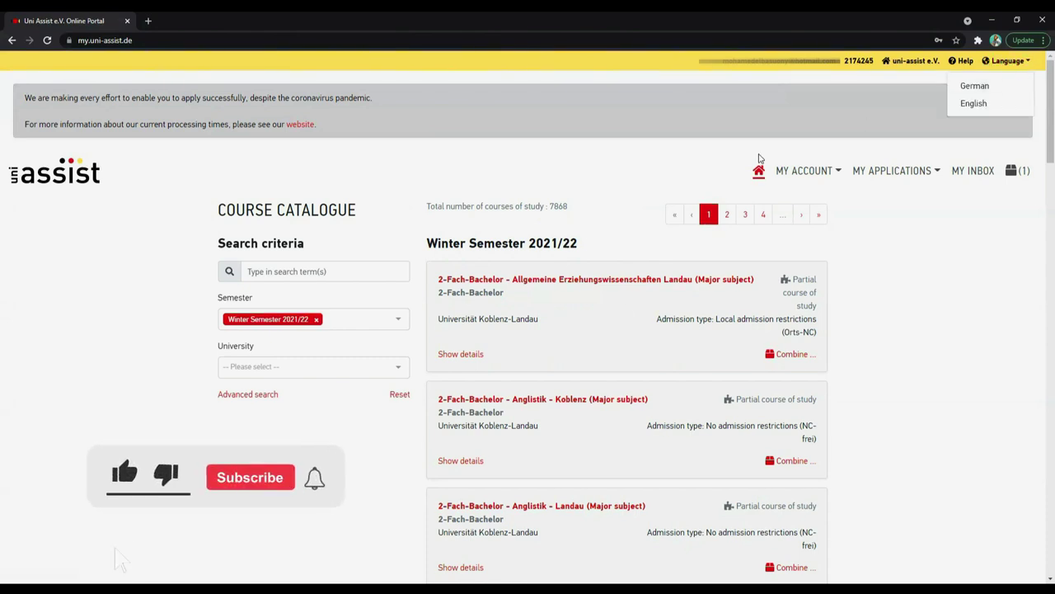
click(1001, 104)
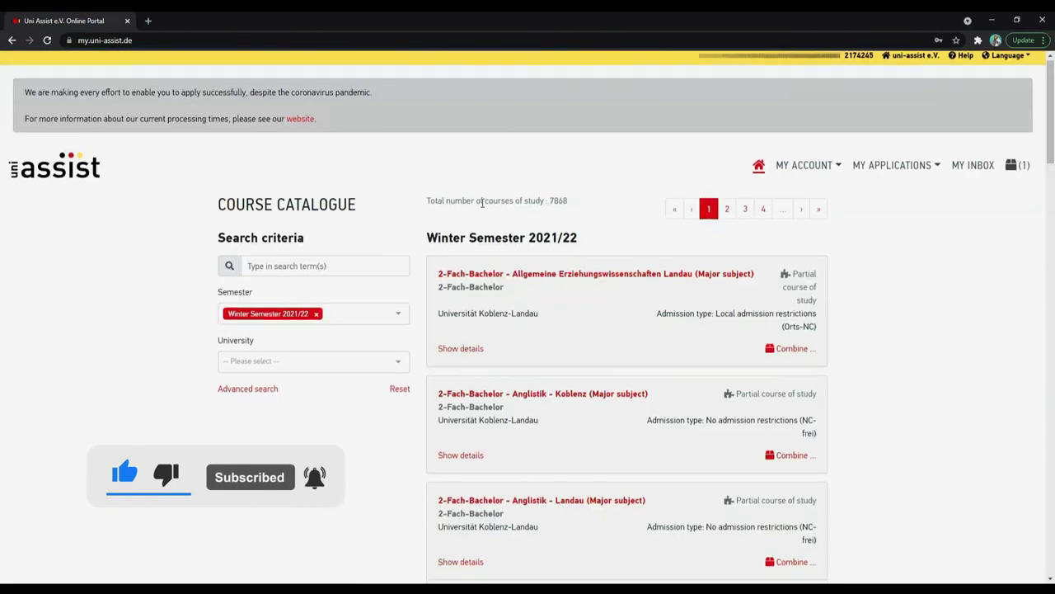
scroll(507, 324, down, 10)
scroll(507, 323, down, 15)
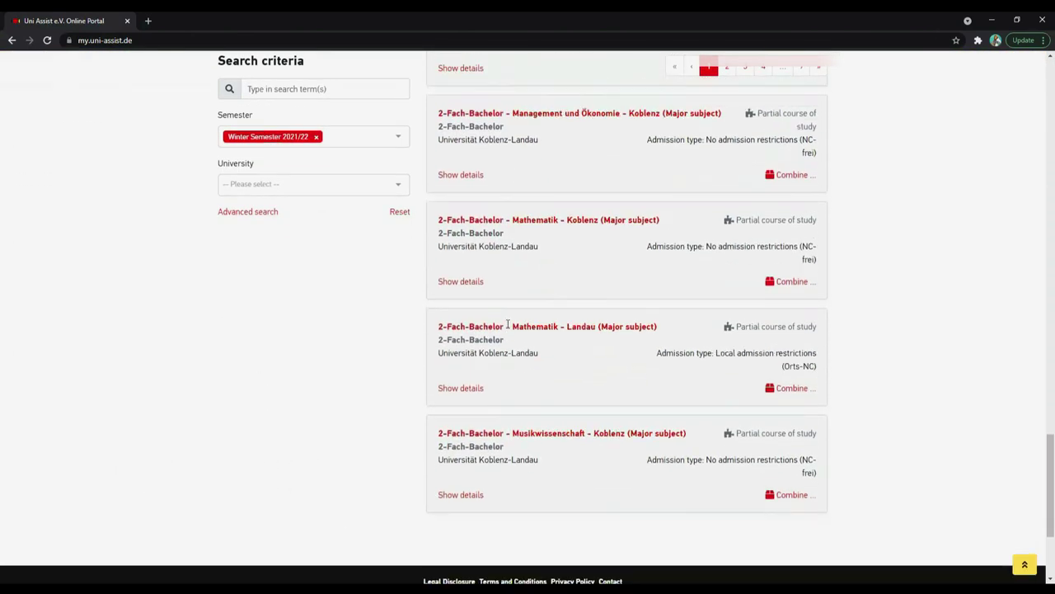
scroll(507, 324, up, 20)
scroll(507, 324, up, 5)
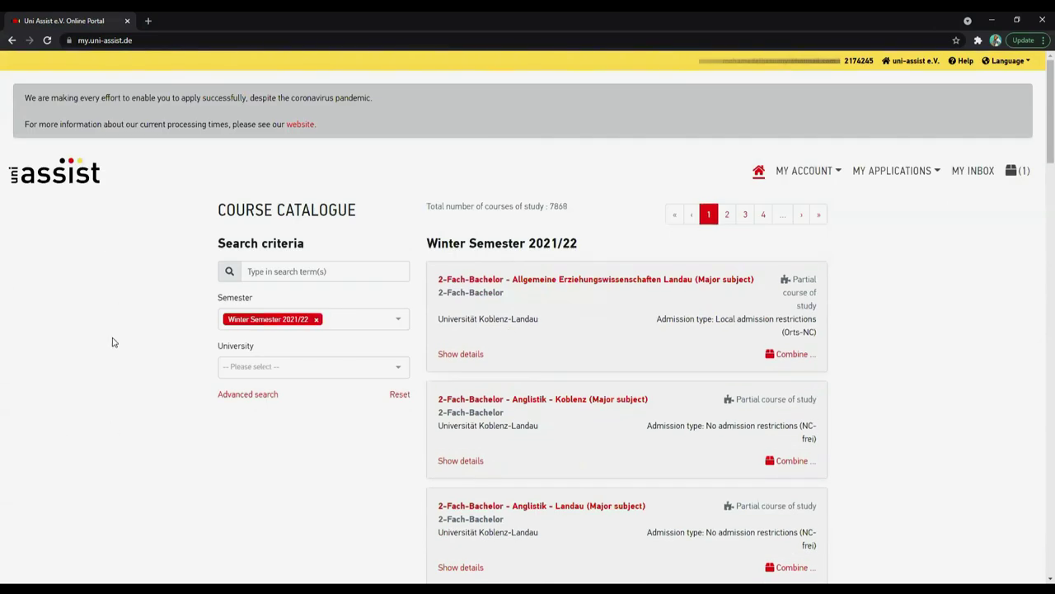
Step: Search the catalogue's university filter for "fl" without choosing a university
click(251, 367)
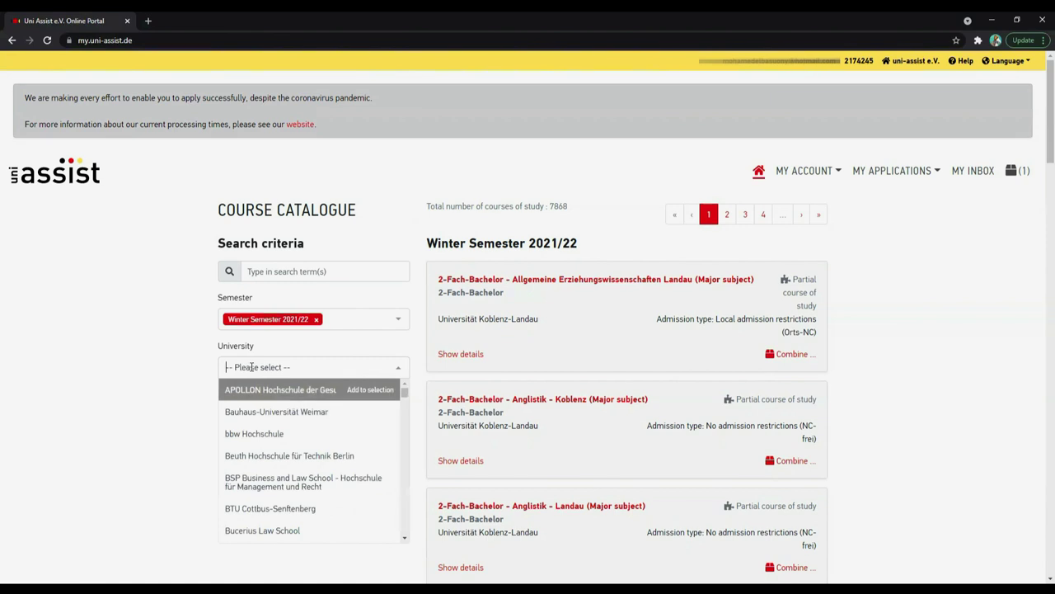
text(fl)
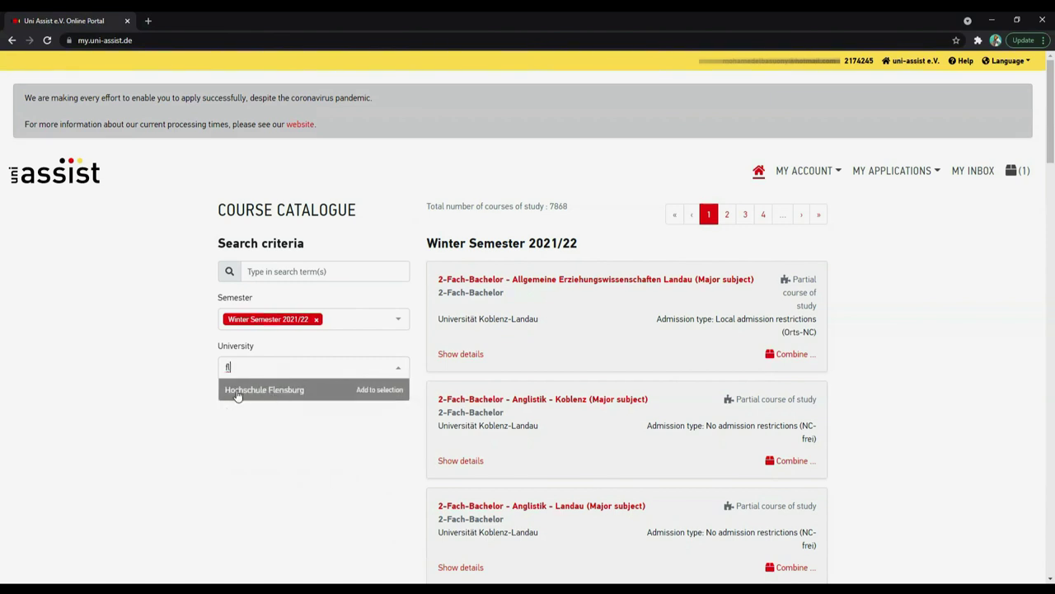
click(185, 400)
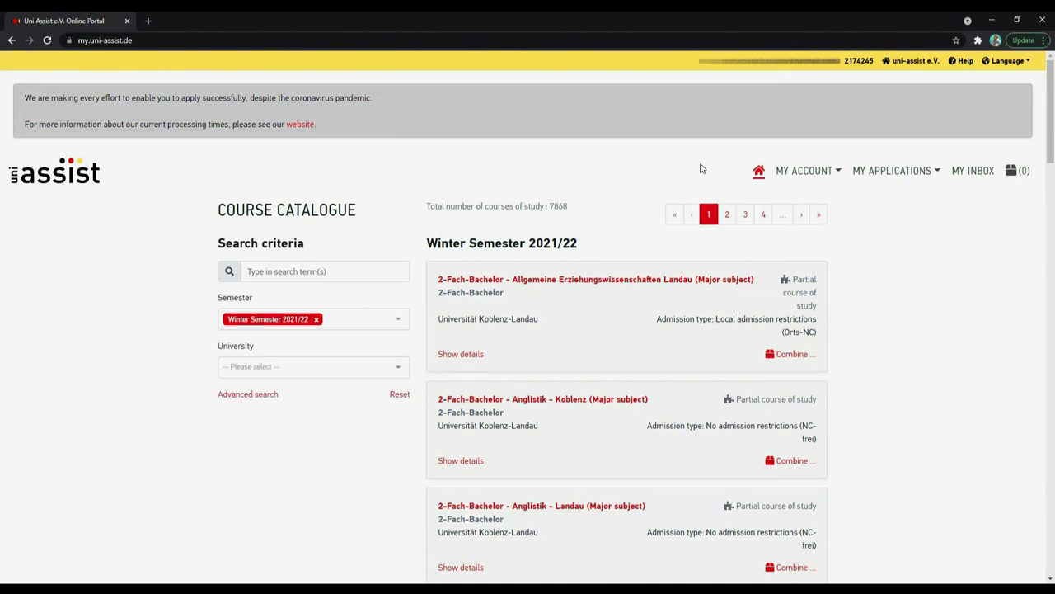
Step: Open the account's applicant information and review the personal information fields
click(815, 177)
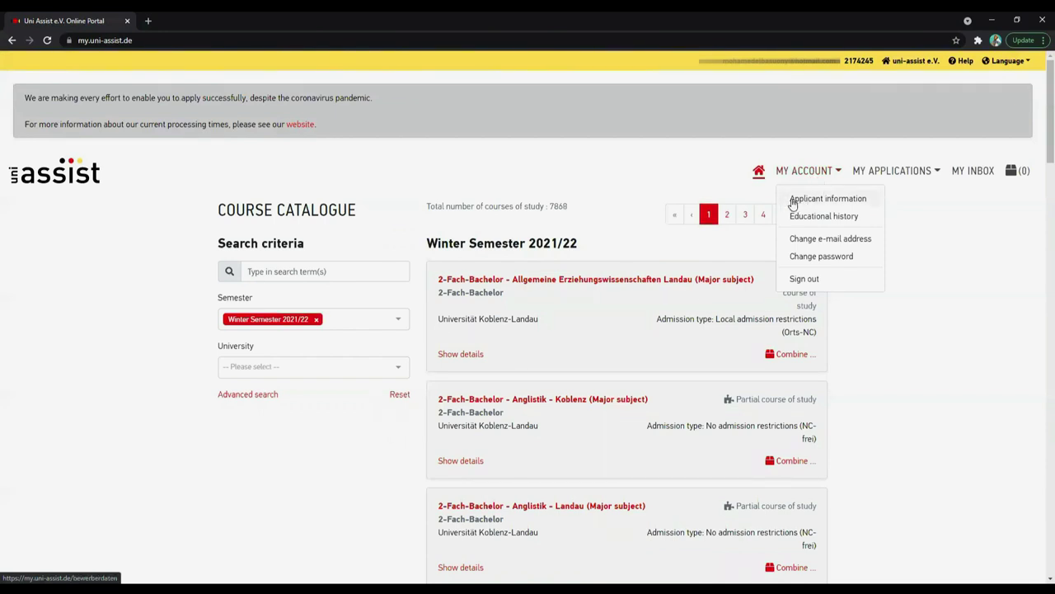
click(835, 203)
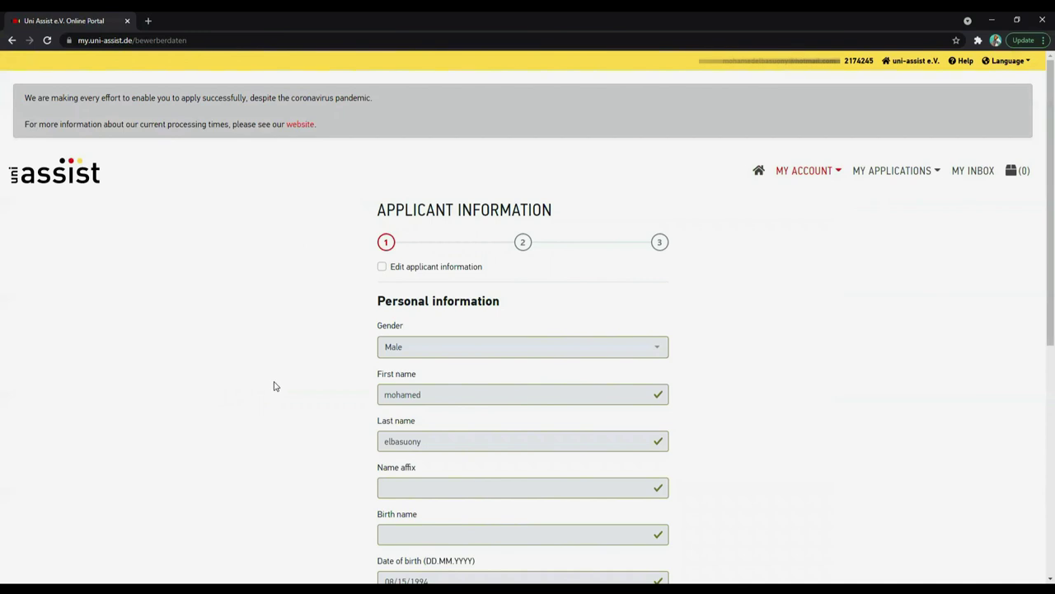
scroll(275, 385, down, 3)
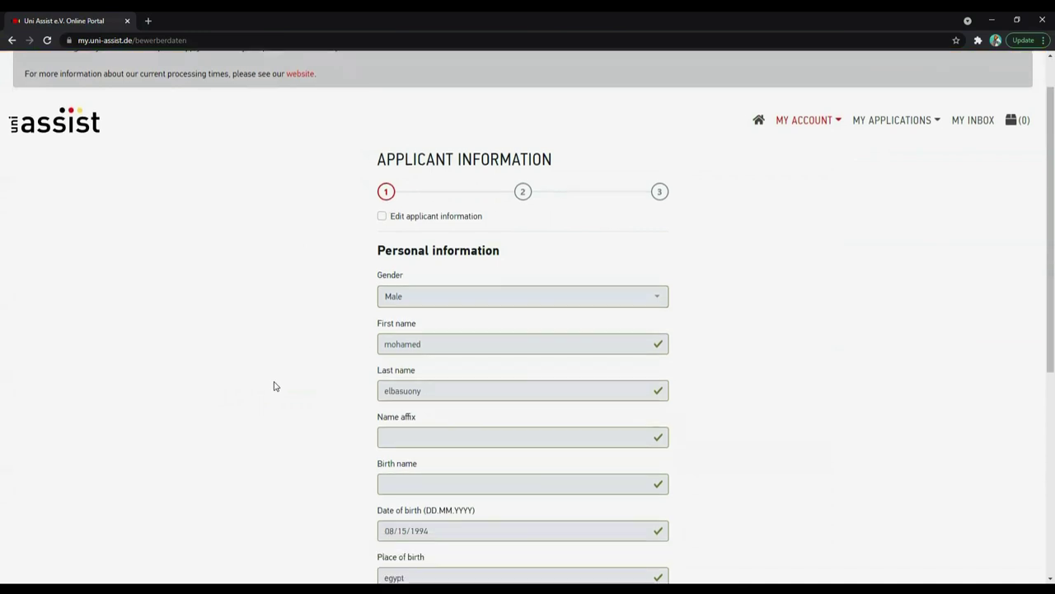
scroll(275, 385, up, 2)
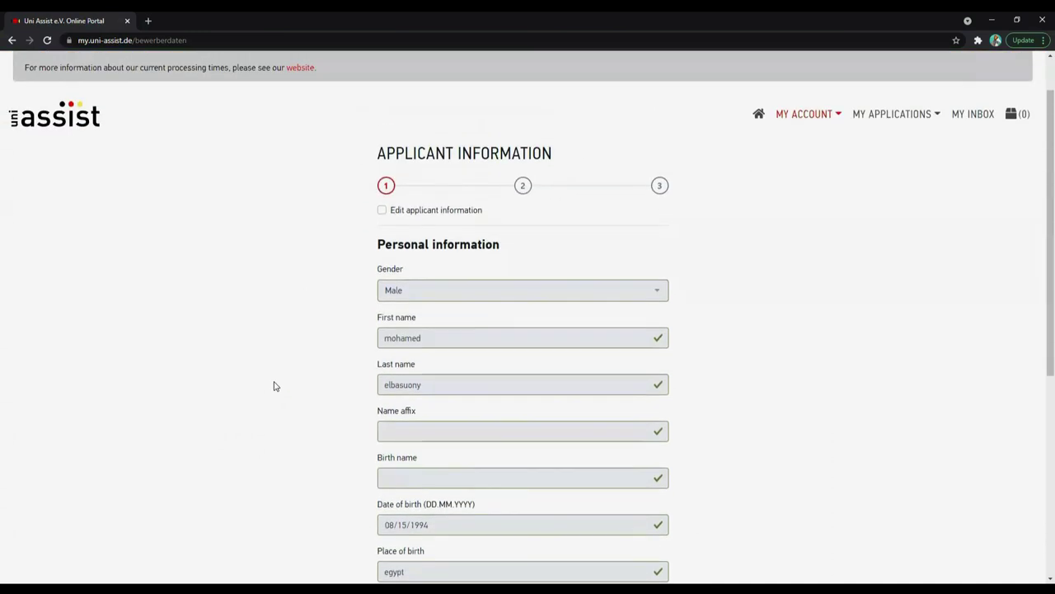
scroll(276, 386, down, 1)
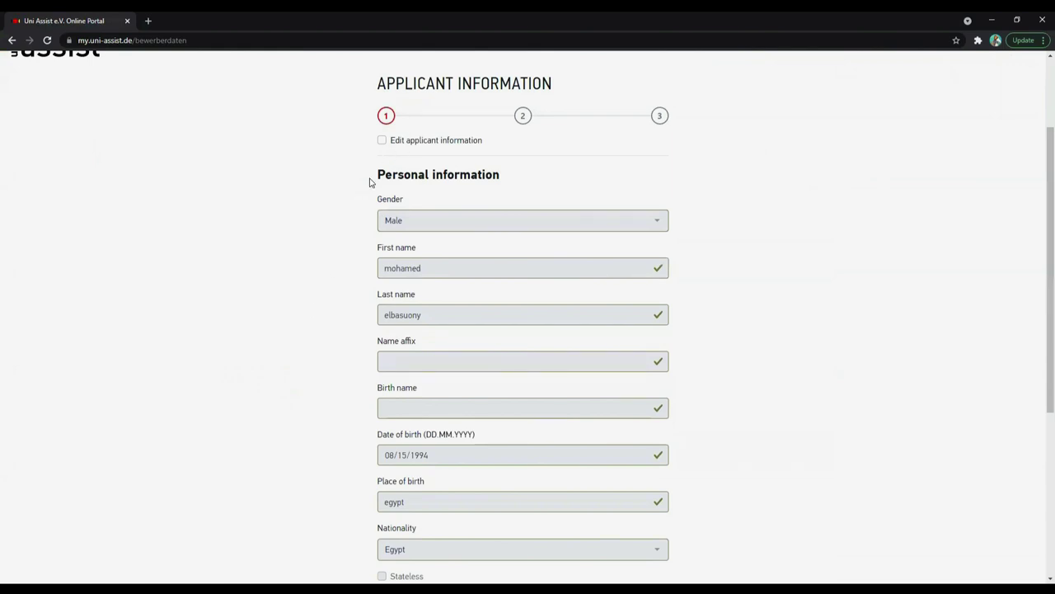
drag(370, 182, 532, 183)
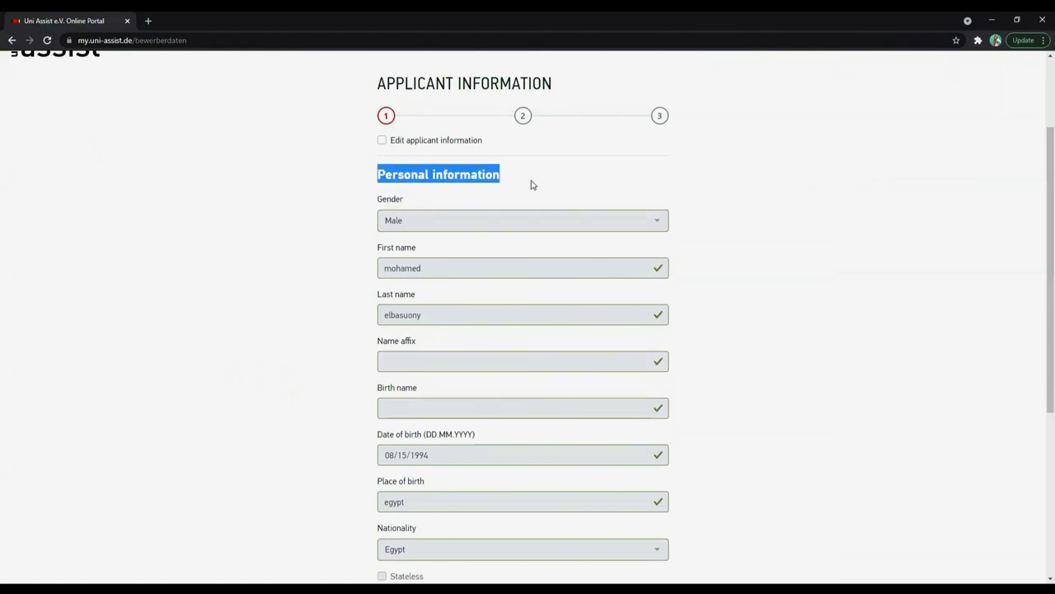
scroll(460, 317, up, 3)
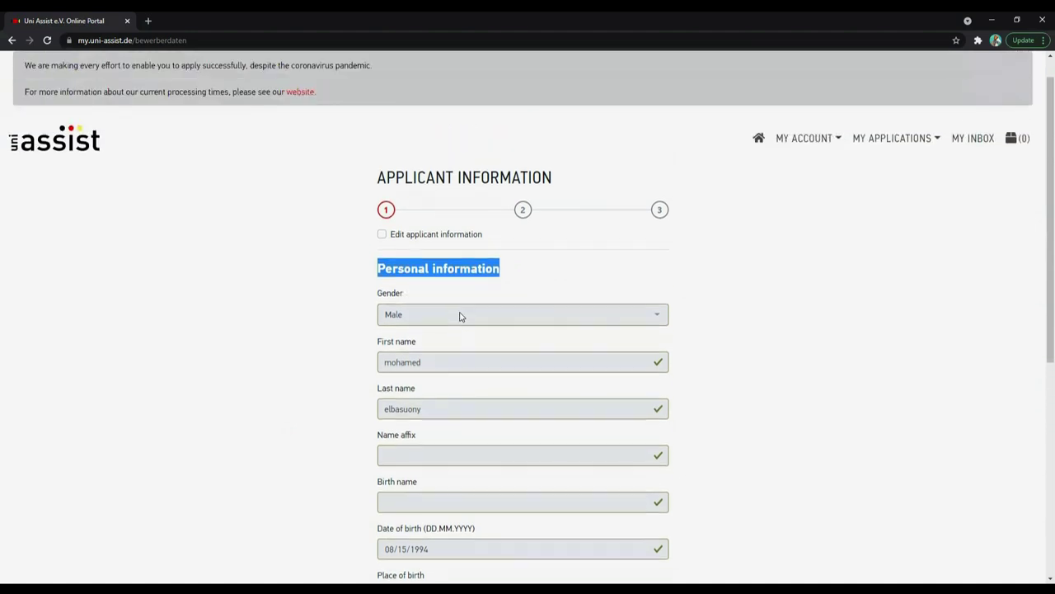
Step: Go forward to the second page of the applicant information and review the contact information
click(527, 244)
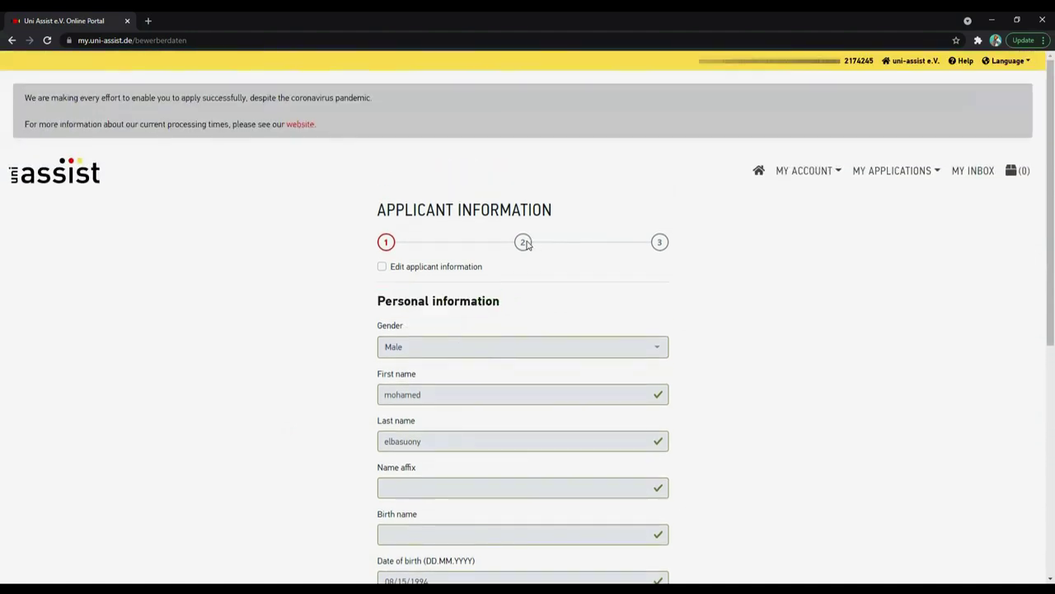
scroll(527, 244, down, 5)
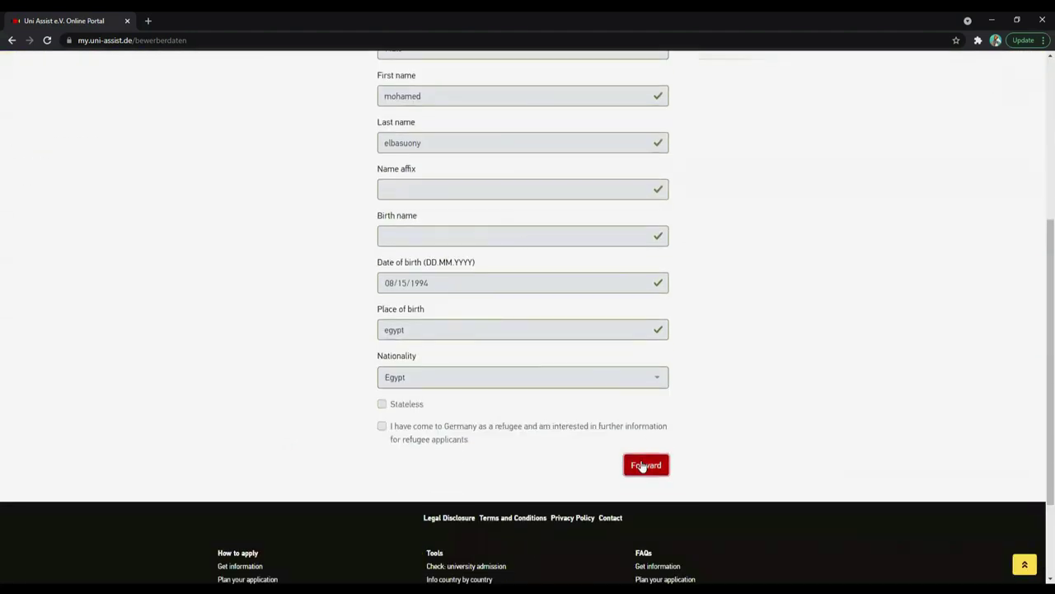
click(644, 465)
scroll(338, 287, up, 3)
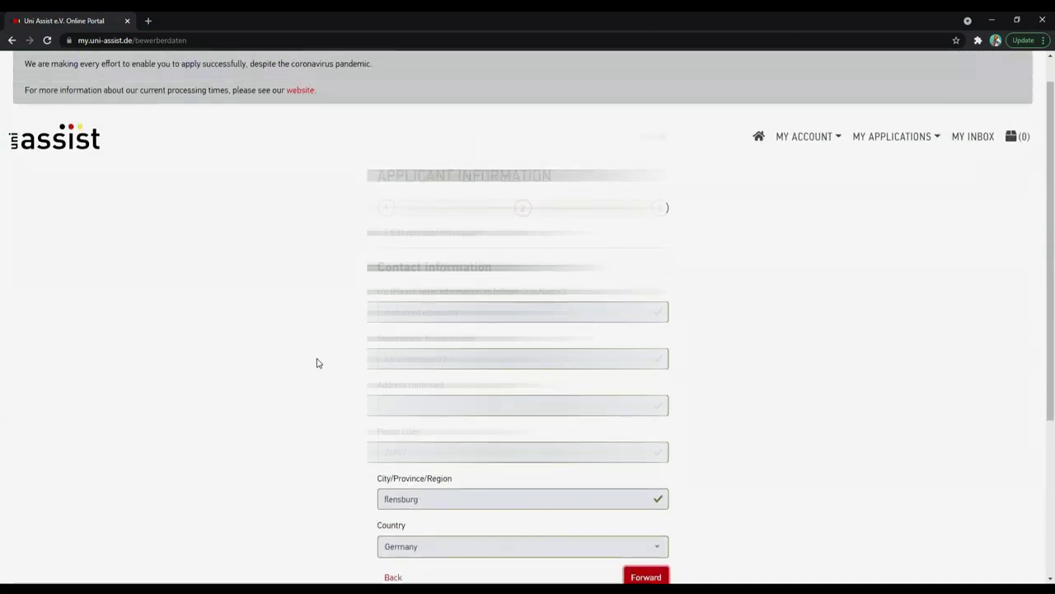
scroll(690, 356, down, 2)
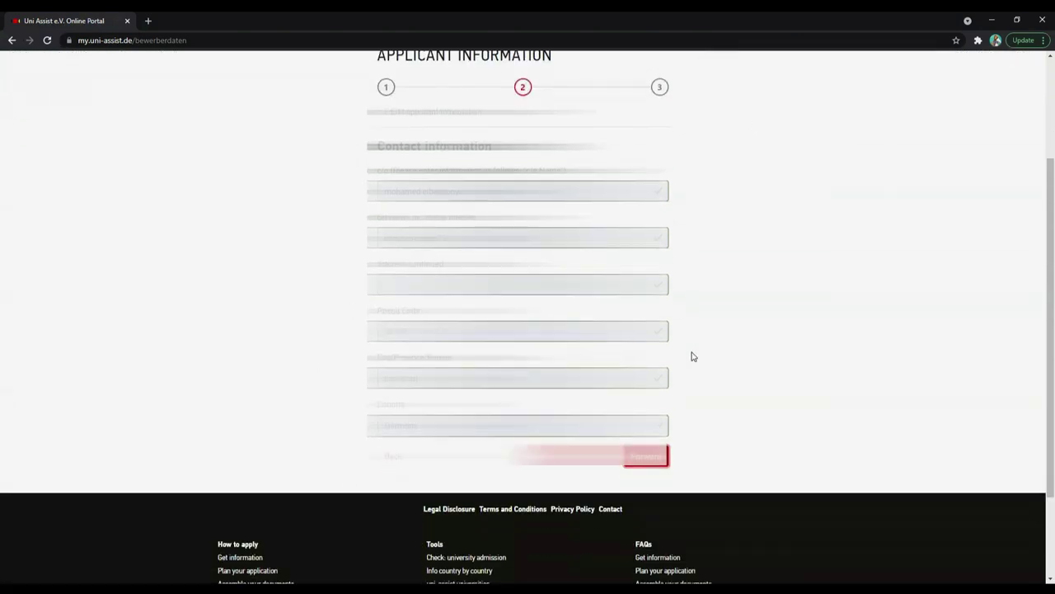
Step: Continue to the Other information page and examine the question about the preferred contact language
click(639, 464)
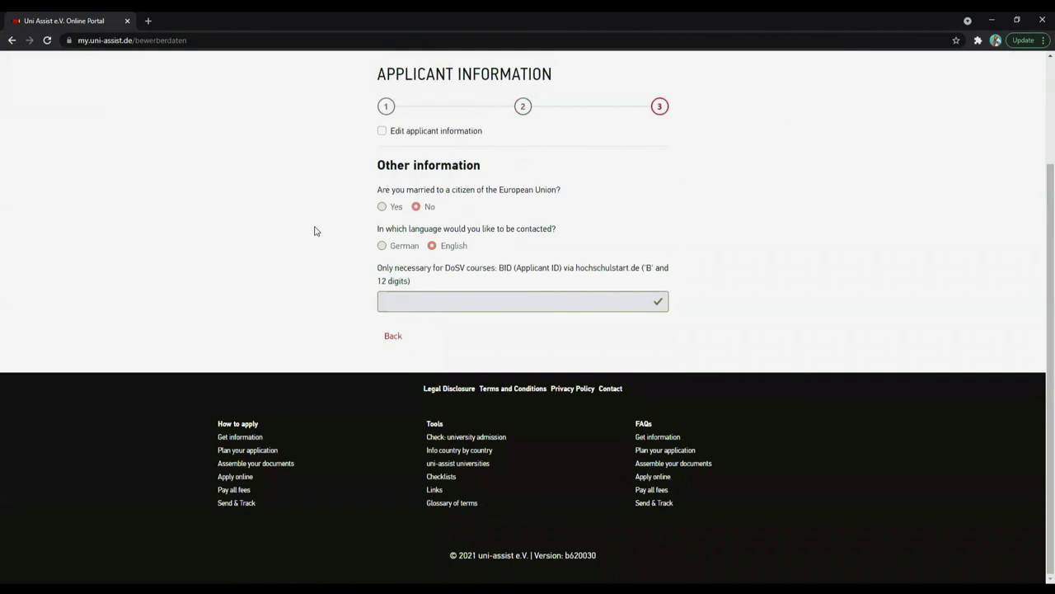
scroll(307, 225, up, 2)
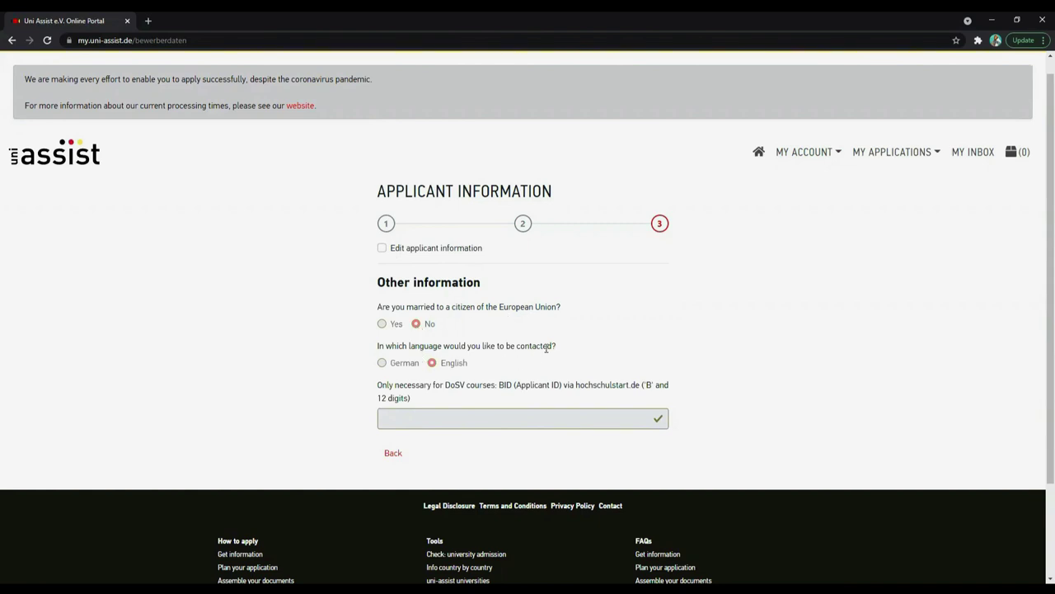
drag(558, 347, 378, 350)
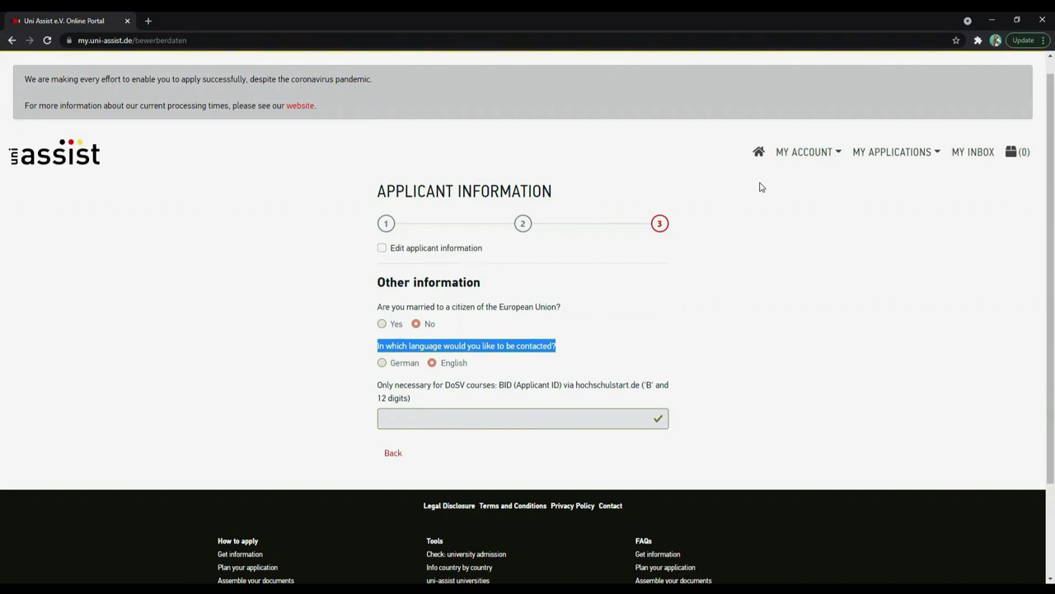
Step: Open the account's educational history and review the School-leaving qualification section
click(800, 157)
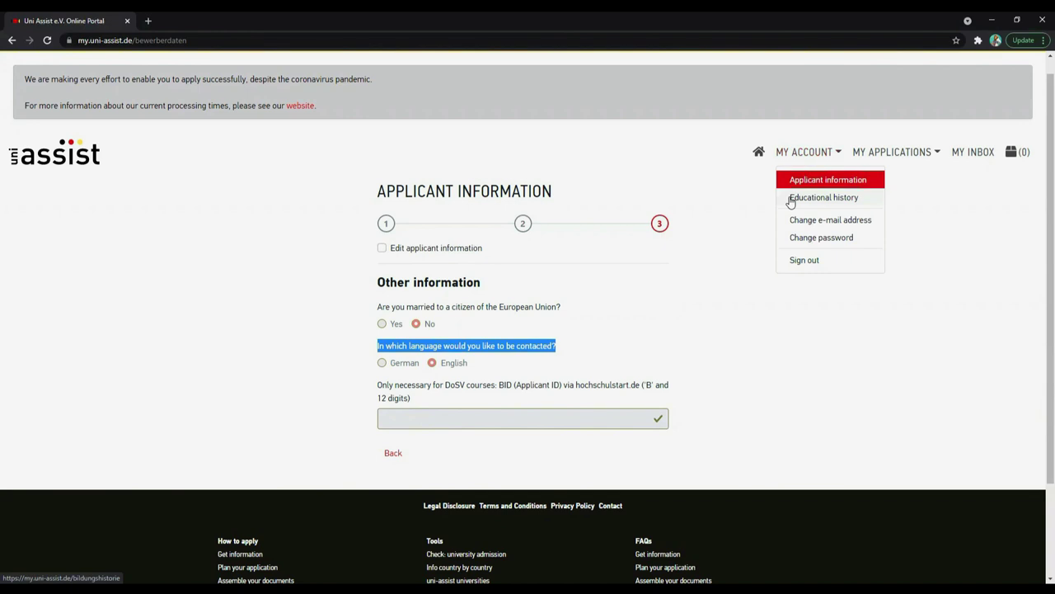
click(838, 201)
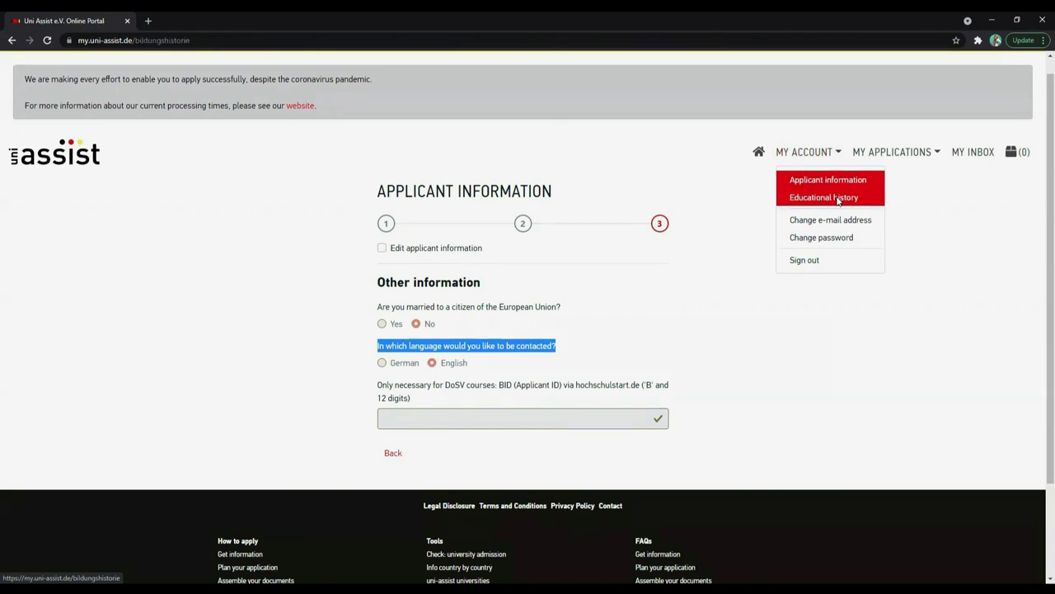
scroll(286, 333, down, 3)
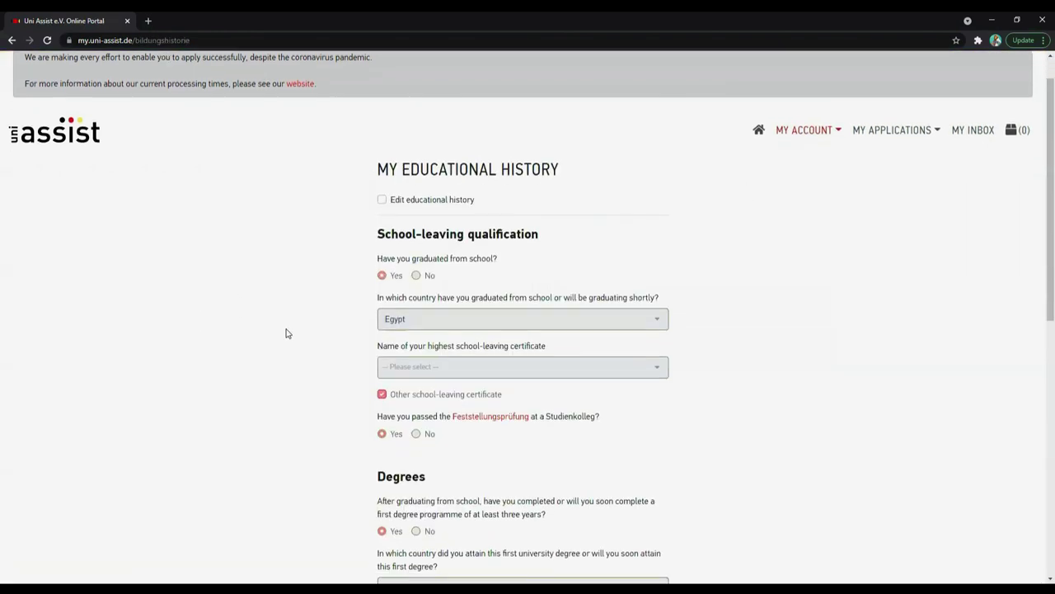
scroll(287, 333, up, 3)
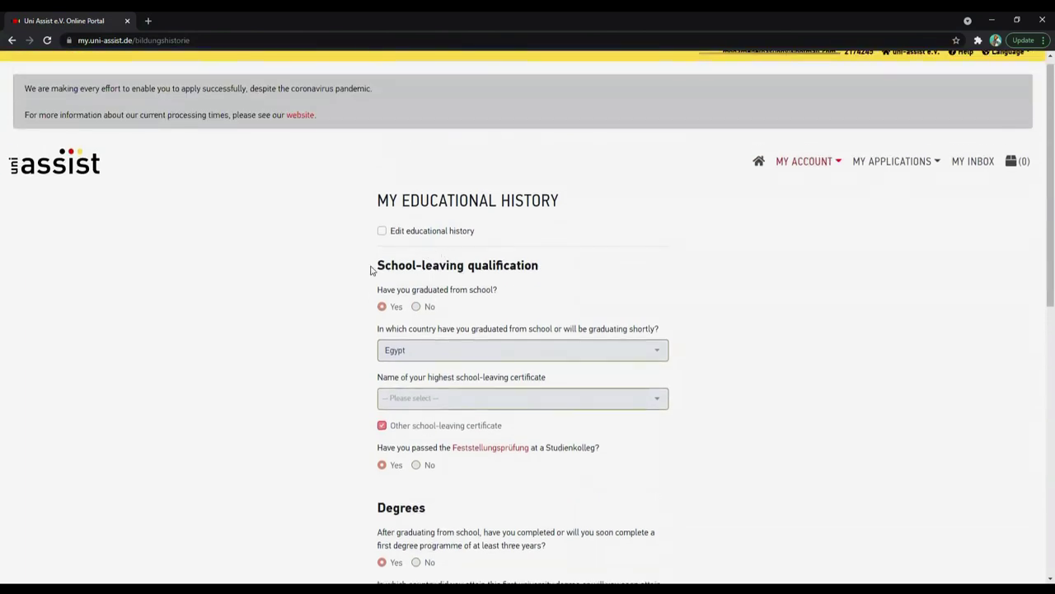
drag(370, 270, 542, 260)
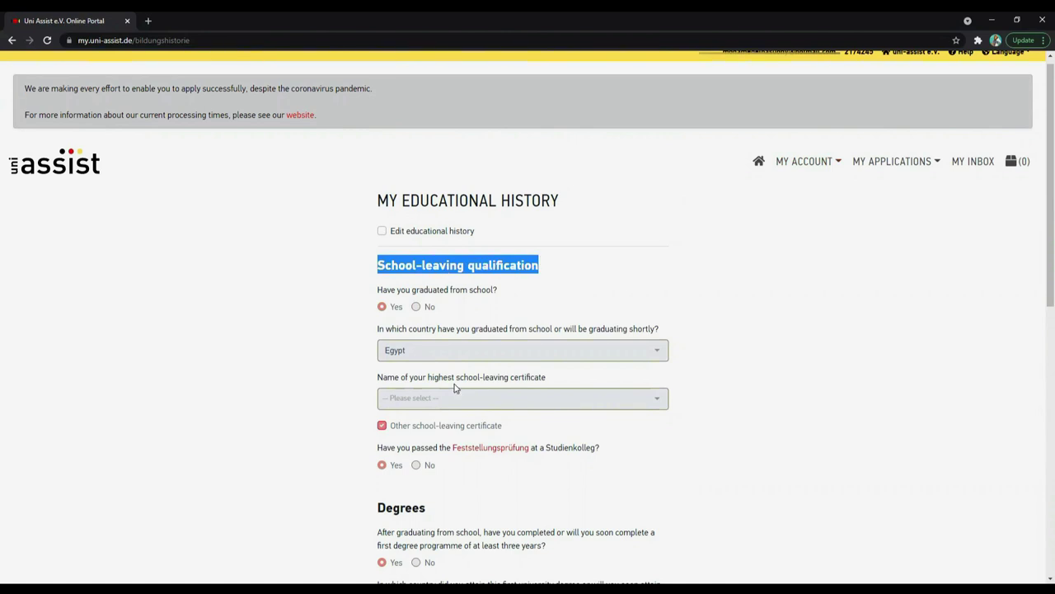
Step: Review the Degrees and TestAS sections of the educational history, including the university, degree and subject fields
scroll(300, 486, down, 2)
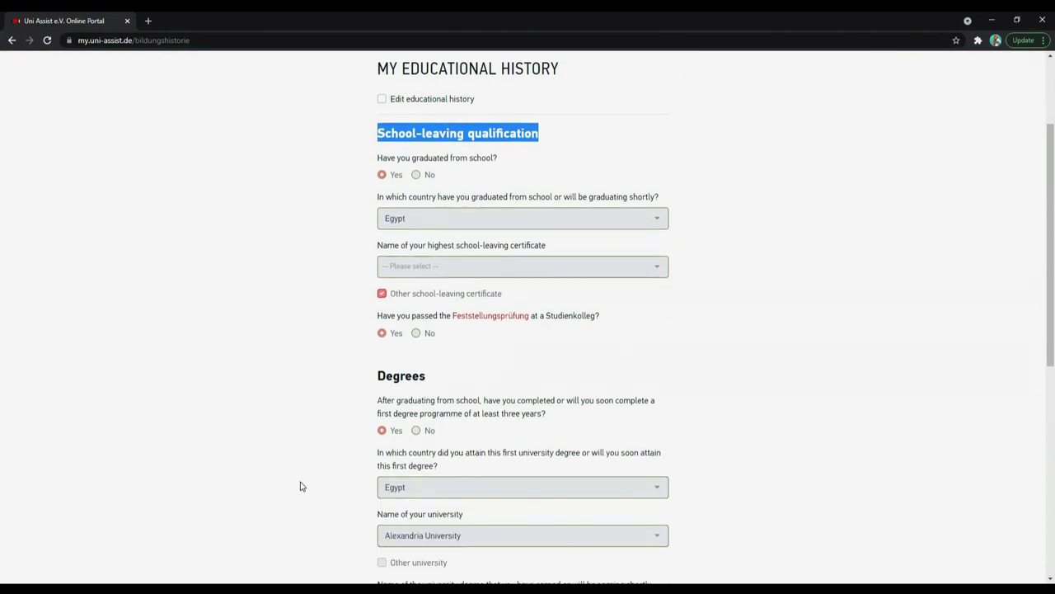
scroll(300, 486, down, 2)
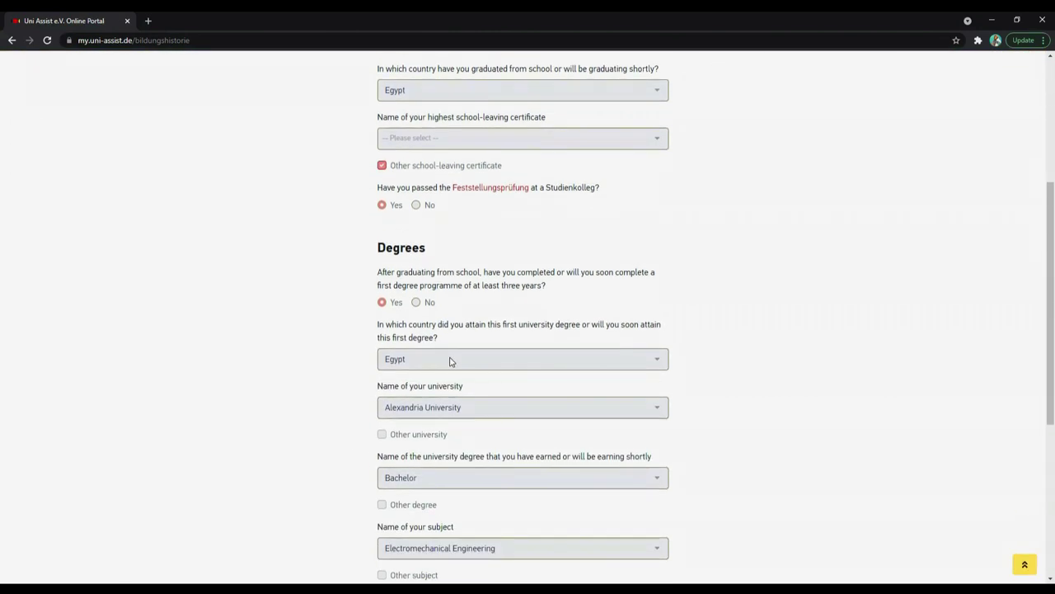
scroll(453, 358, down, 1)
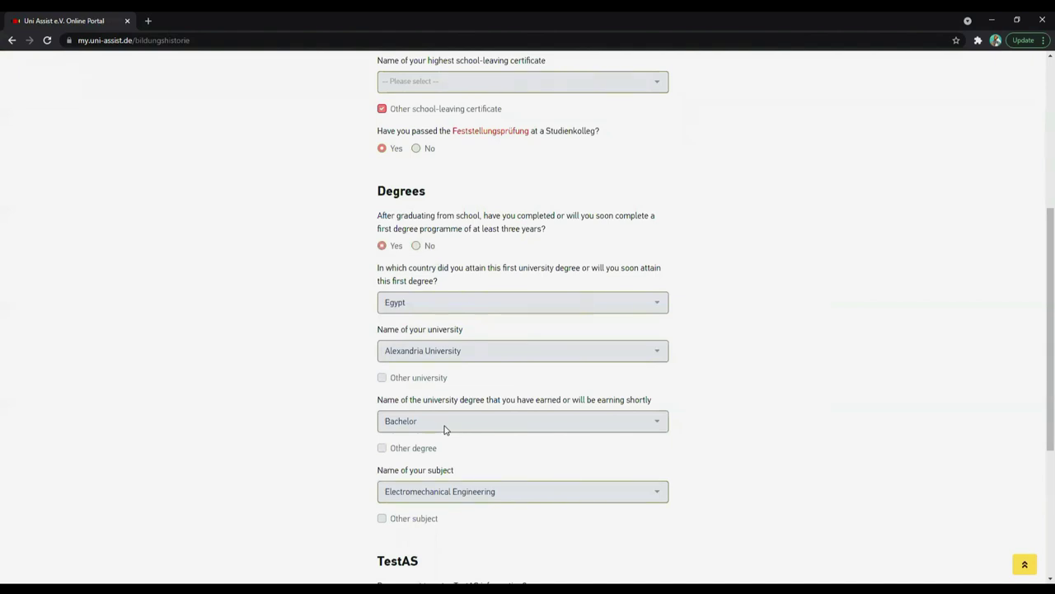
scroll(339, 471, down, 1)
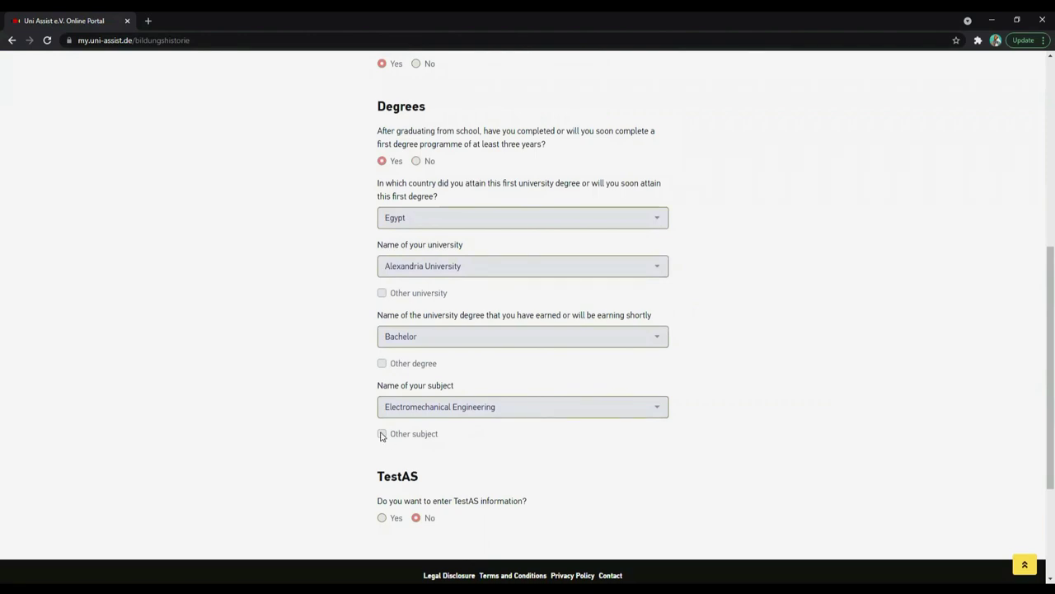
click(381, 434)
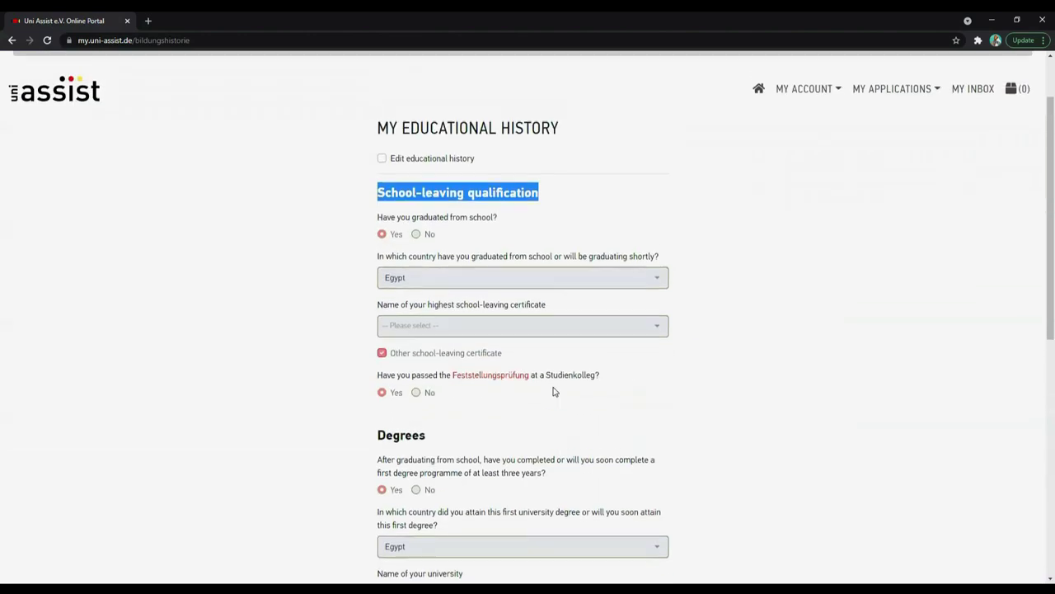
click(628, 261)
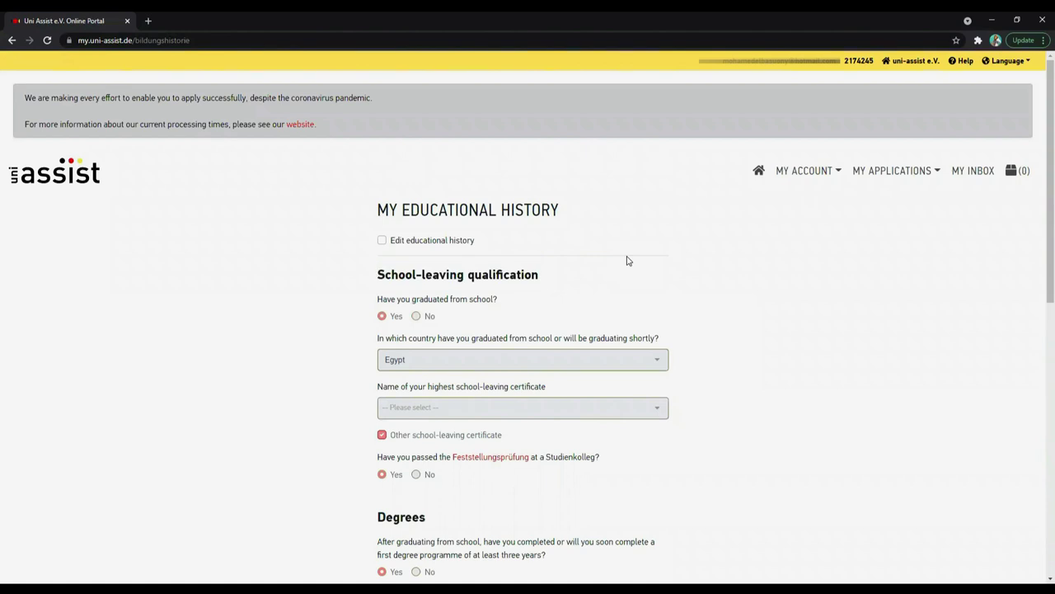
Step: Return to the home page and browse the course catalogue listings
click(760, 174)
scroll(596, 418, down, 5)
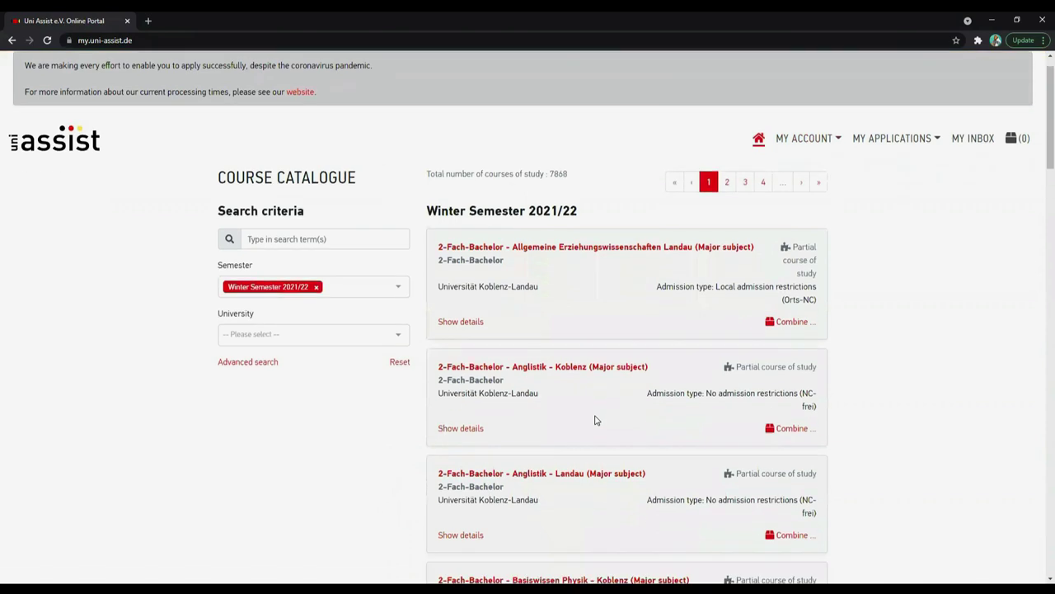
scroll(596, 415, down, 10)
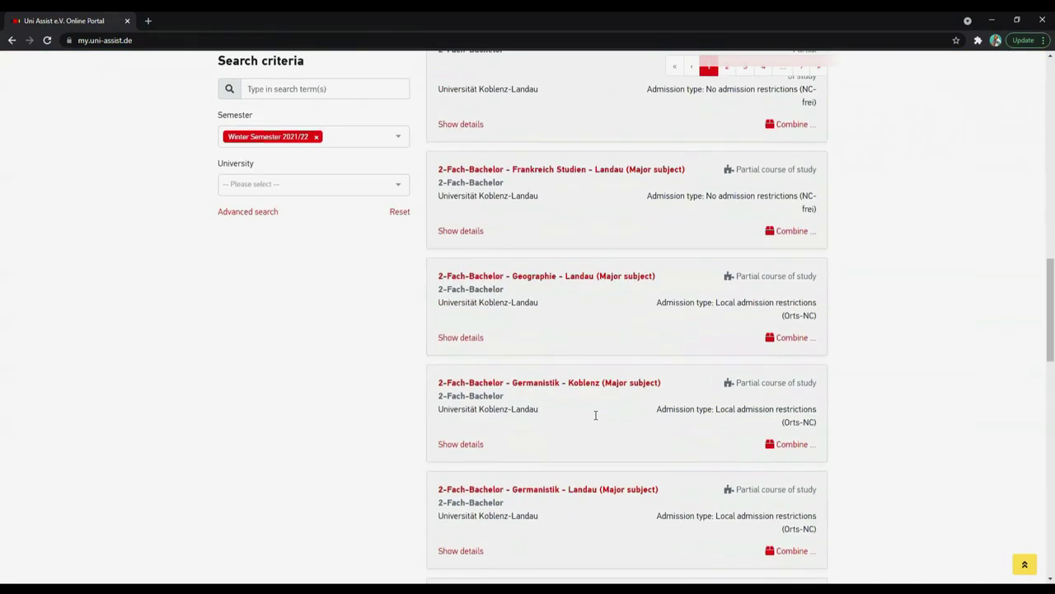
scroll(595, 419, up, 15)
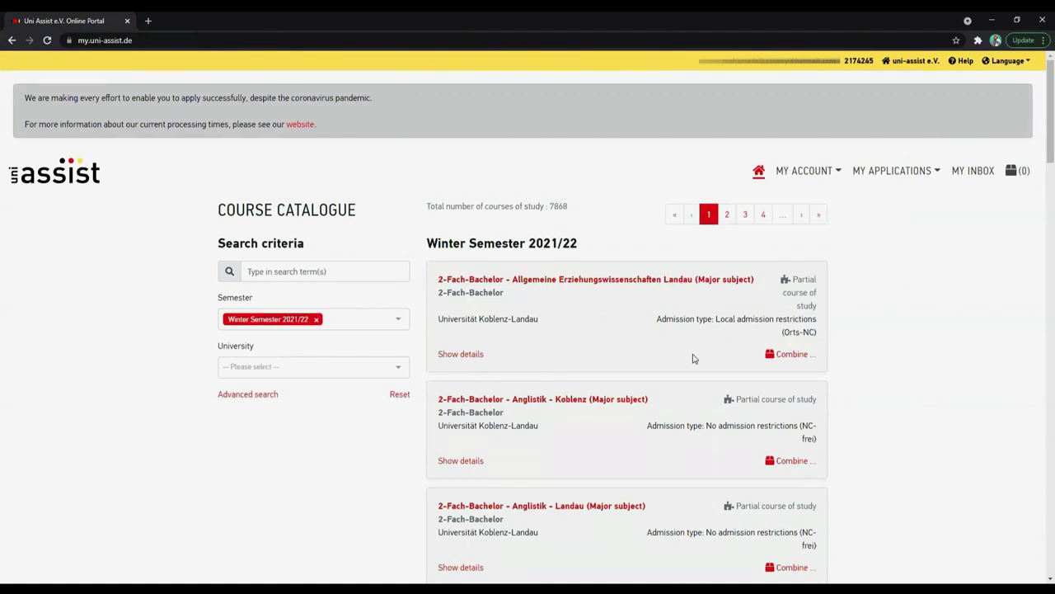
Step: Search the course catalogue for "engineering" in Winter Semester 2021/22
scroll(693, 358, down, 10)
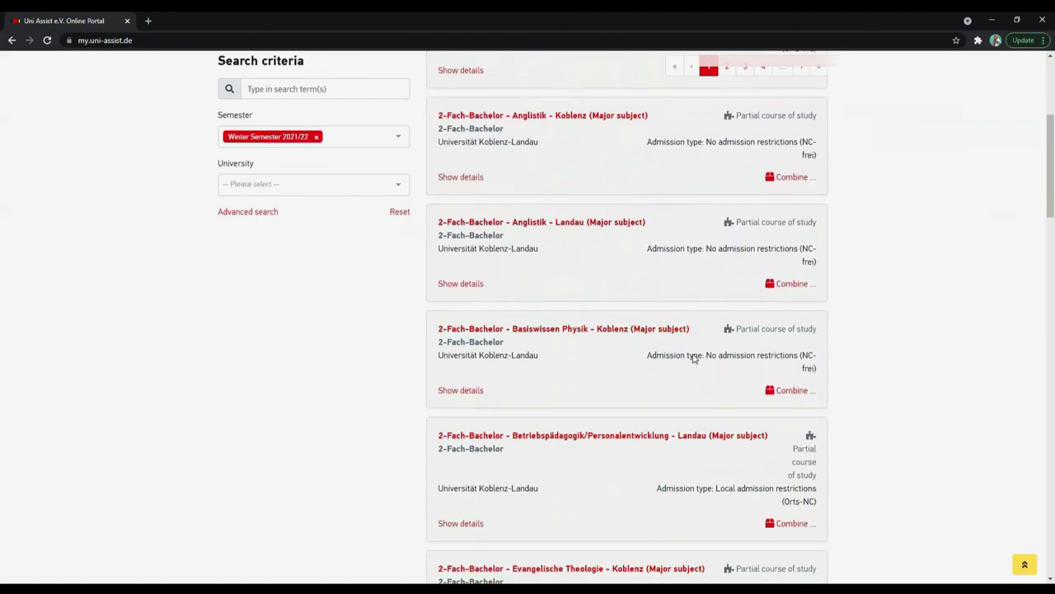
scroll(693, 358, up, 7)
click(301, 89)
text(enginee)
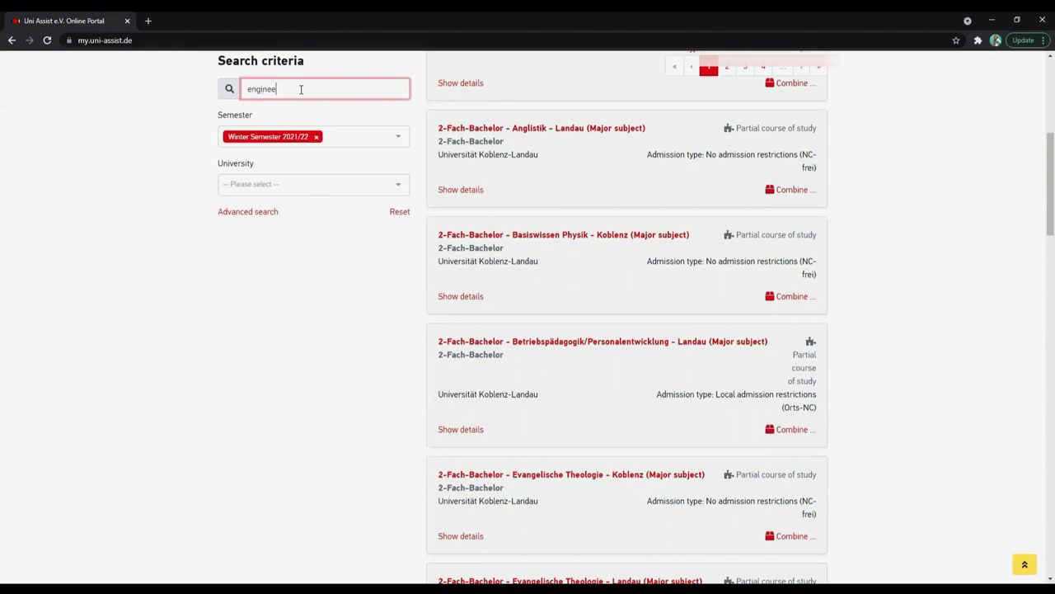
text(ring)
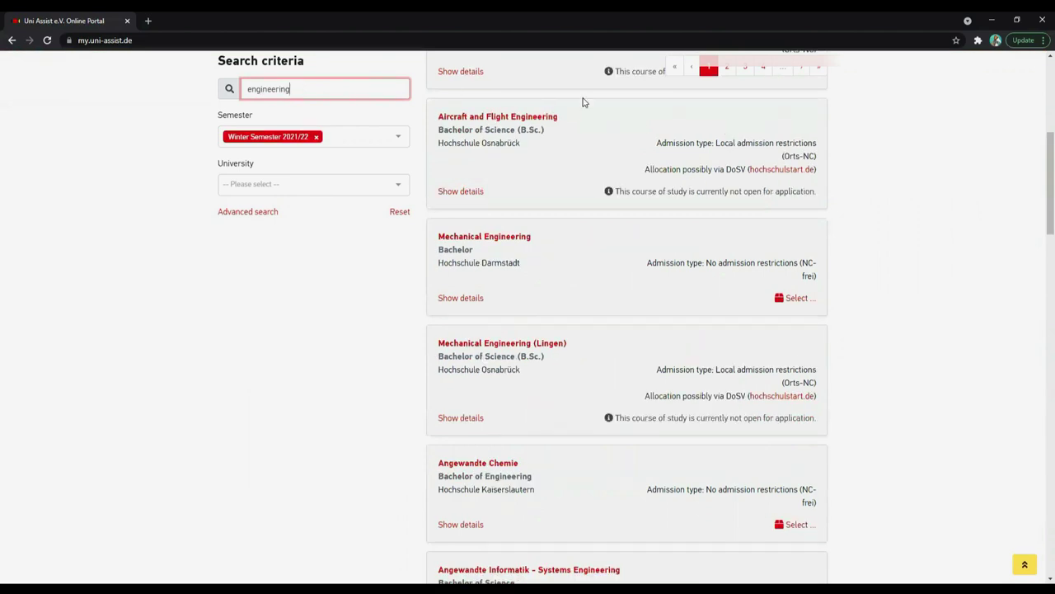
scroll(584, 102, up, 3)
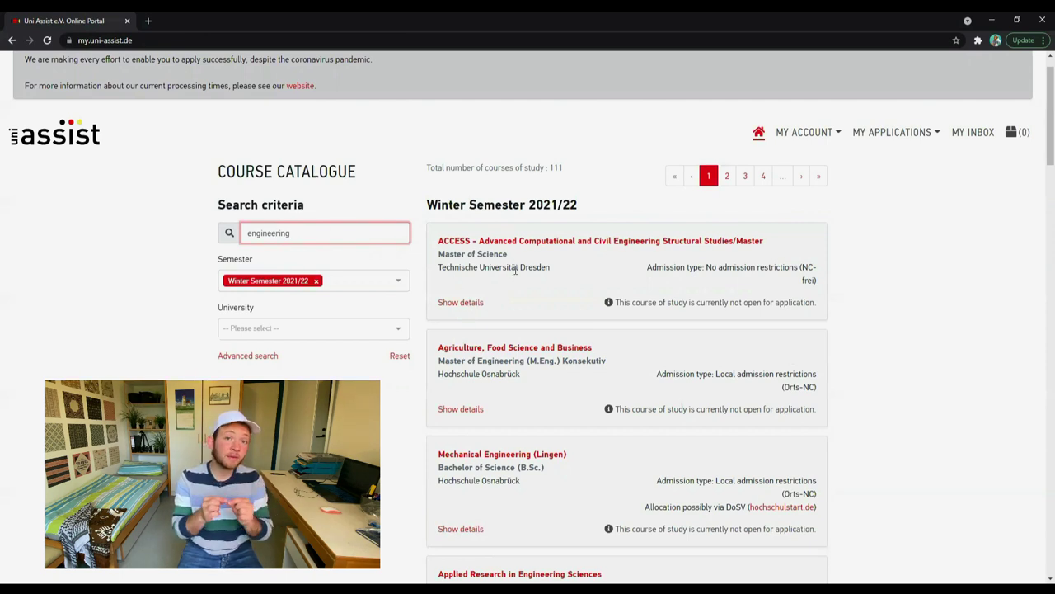
click(539, 306)
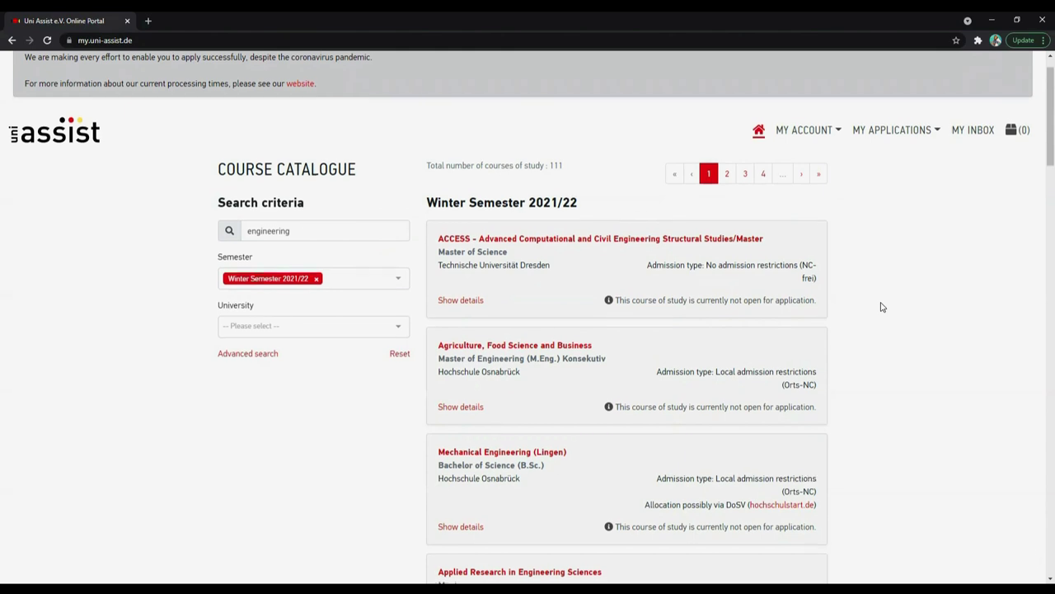
Step: Browse the engineering courses and highlight the admission type code of Applied Research in Engineering Sciences
scroll(882, 307, down, 1)
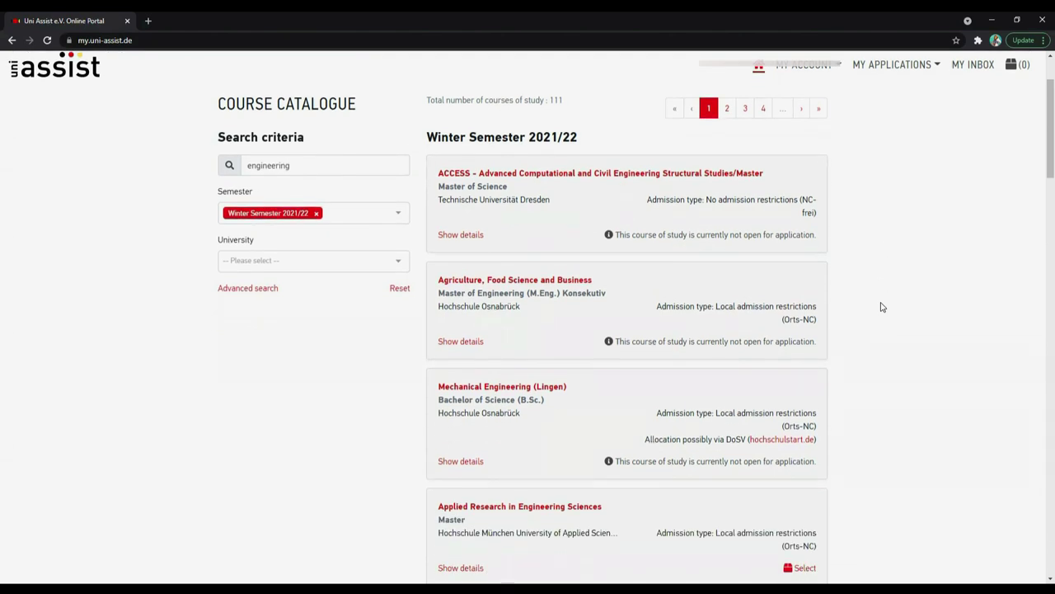
scroll(882, 307, up, 1)
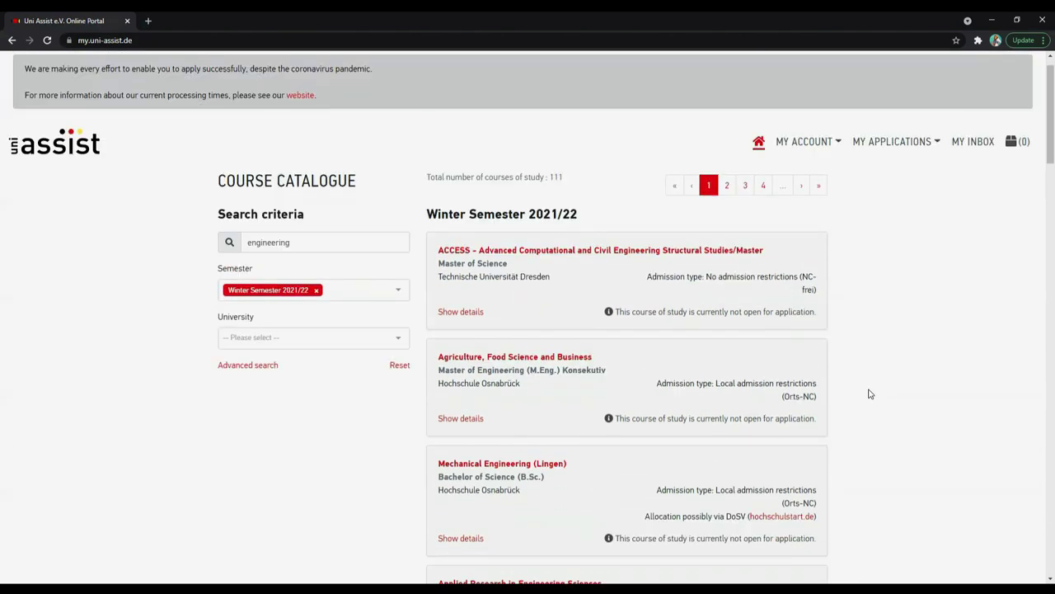
scroll(869, 394, down, 2)
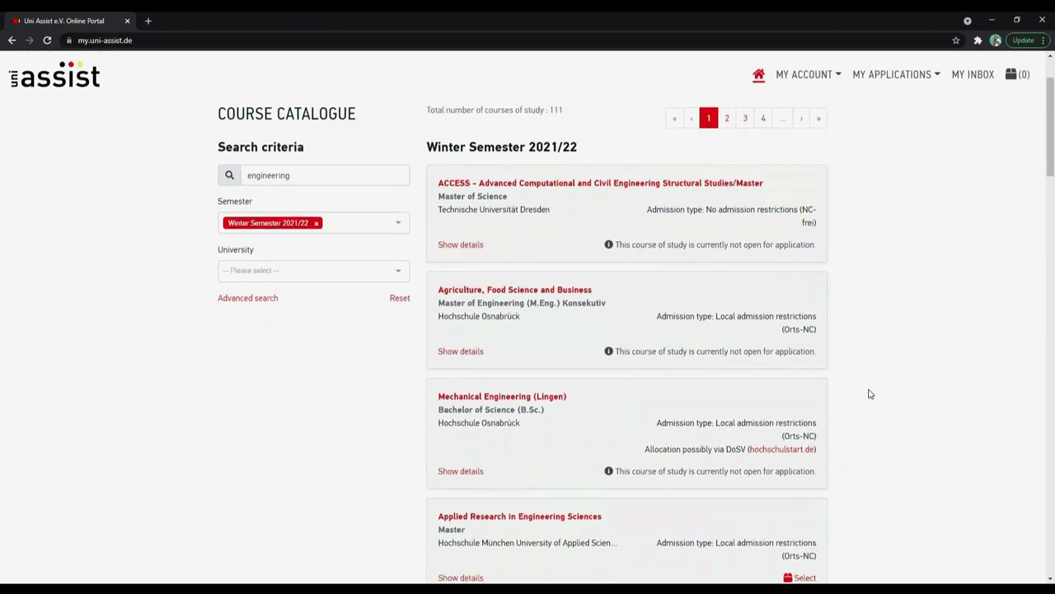
scroll(869, 394, down, 2)
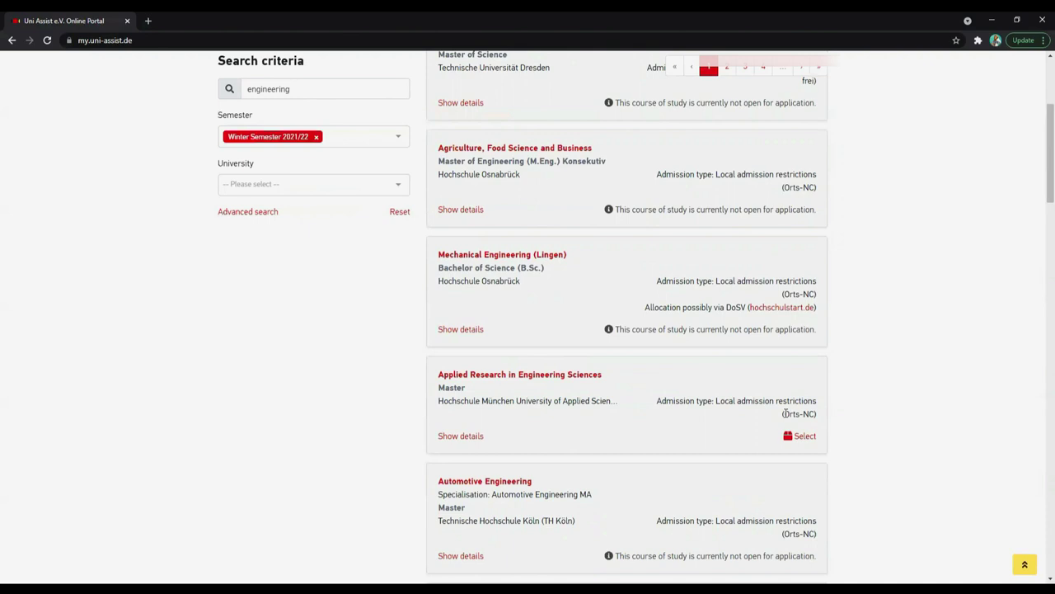
drag(785, 413, 816, 414)
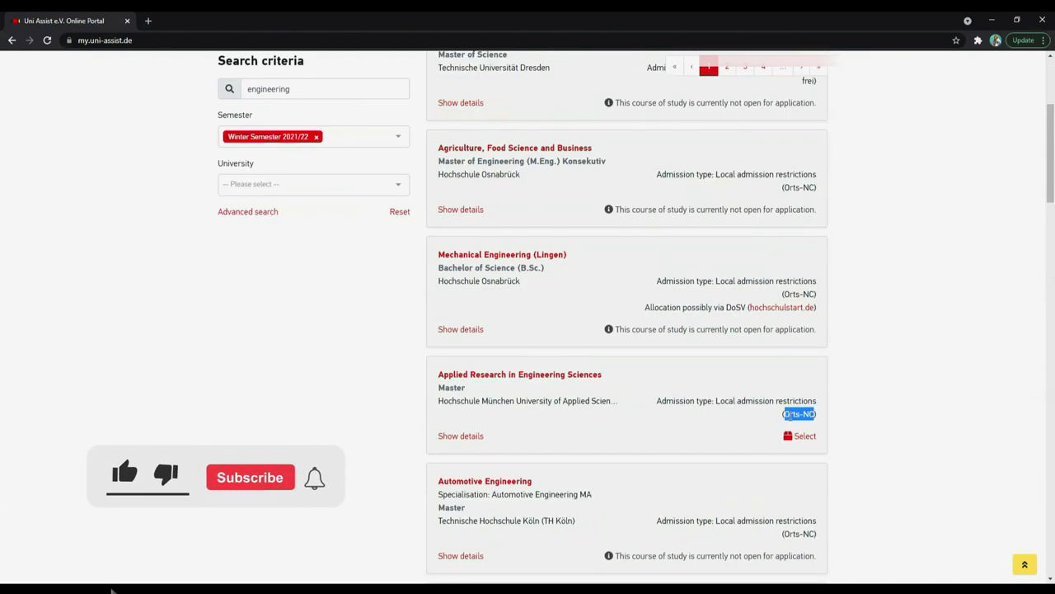
click(812, 415)
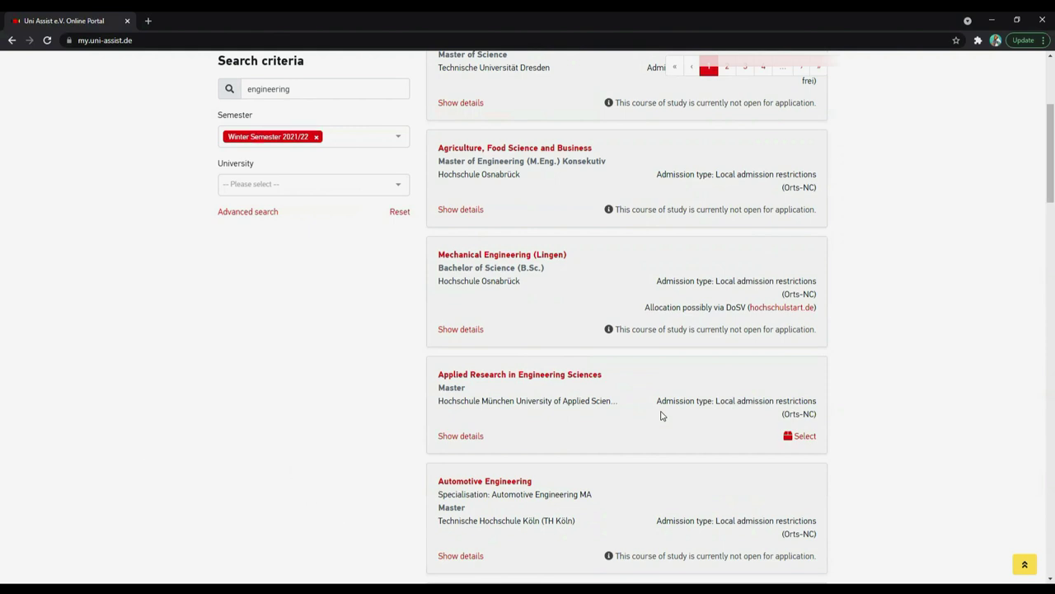
Step: Highlight the admission code of Bachelor Green Engineering – Gestaltung nachhaltiger Prozesse, and add the course to the selection for the 1st semester
scroll(661, 416, down, 2)
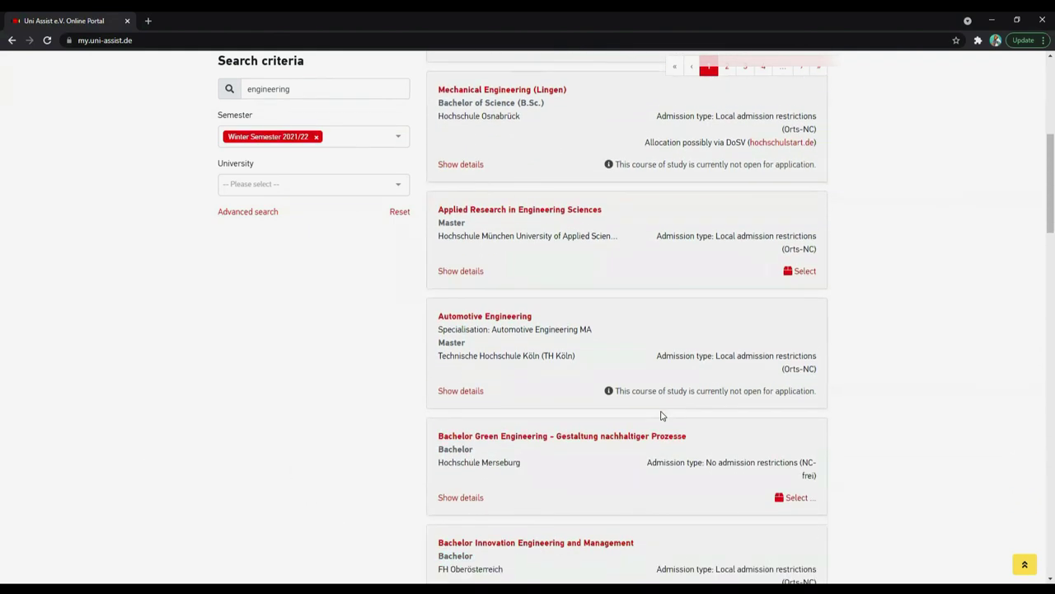
scroll(692, 419, down, 1)
mouse_move(798, 446)
mouse_down()
mouse_move(816, 437)
mouse_move(800, 430)
mouse_up()
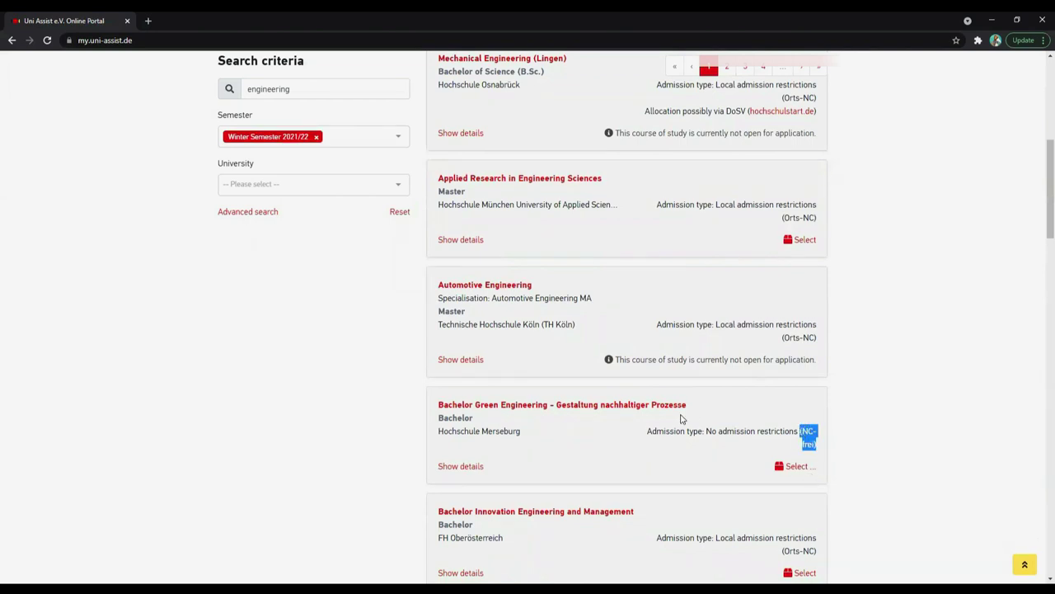
click(706, 469)
click(793, 467)
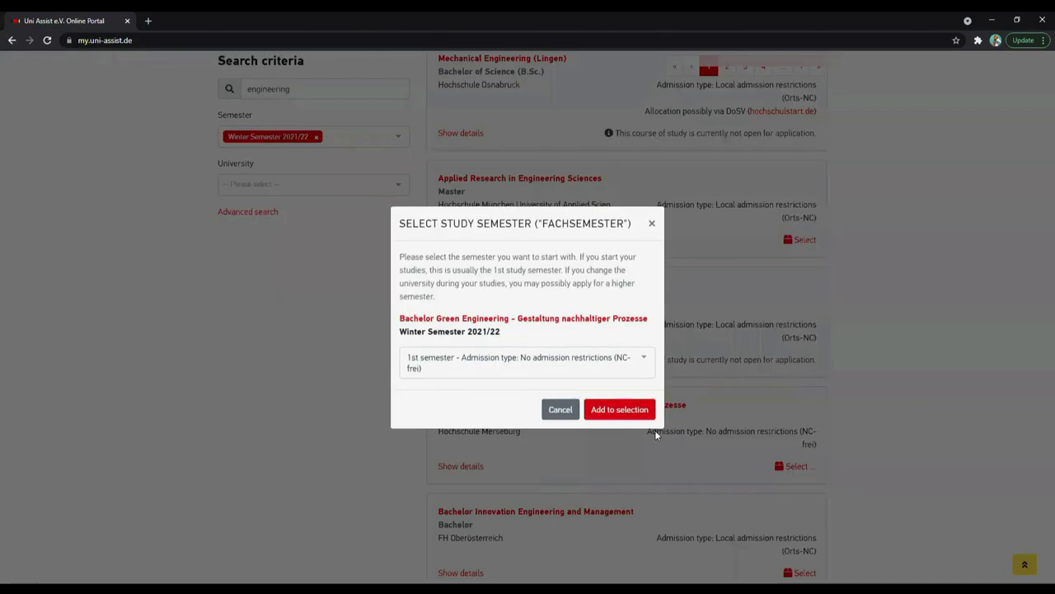
click(618, 410)
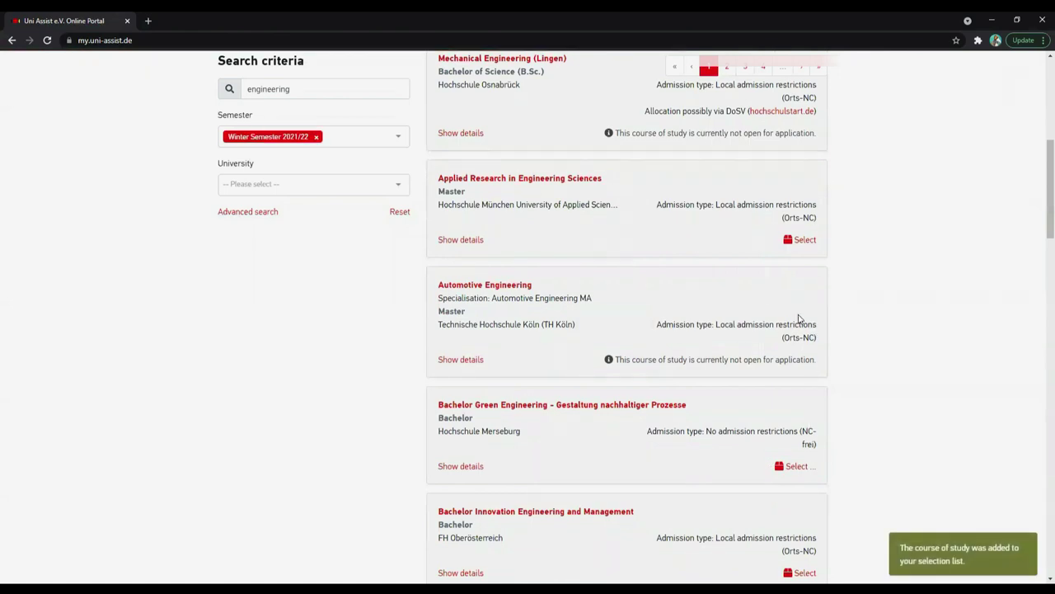
Step: Browse the engineering results and examine the application status note on the ACCESS Master course at Technische Universität Dresden
scroll(740, 470, down, 4)
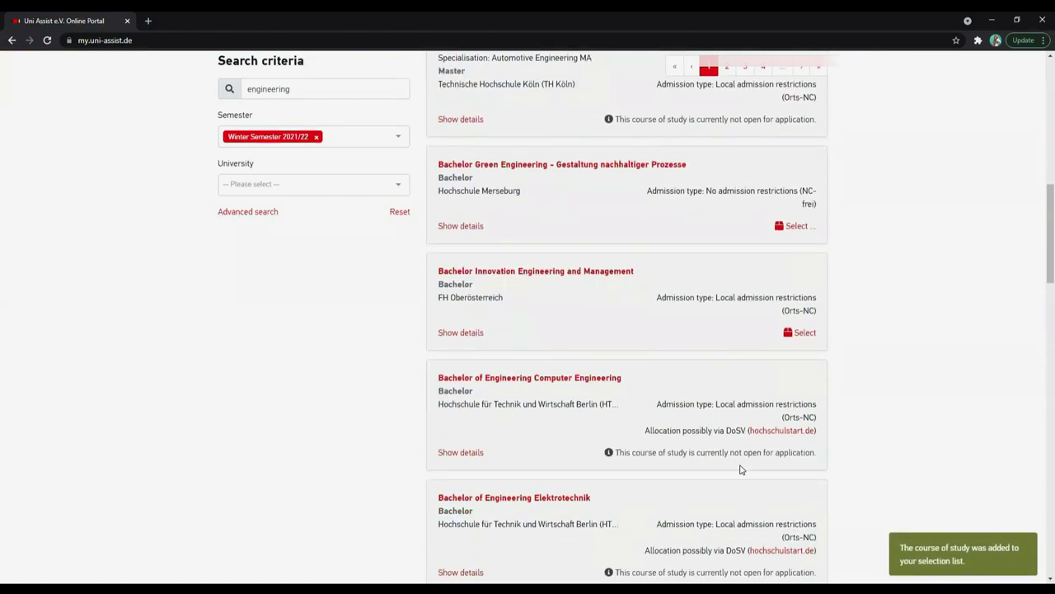
scroll(740, 470, down, 2)
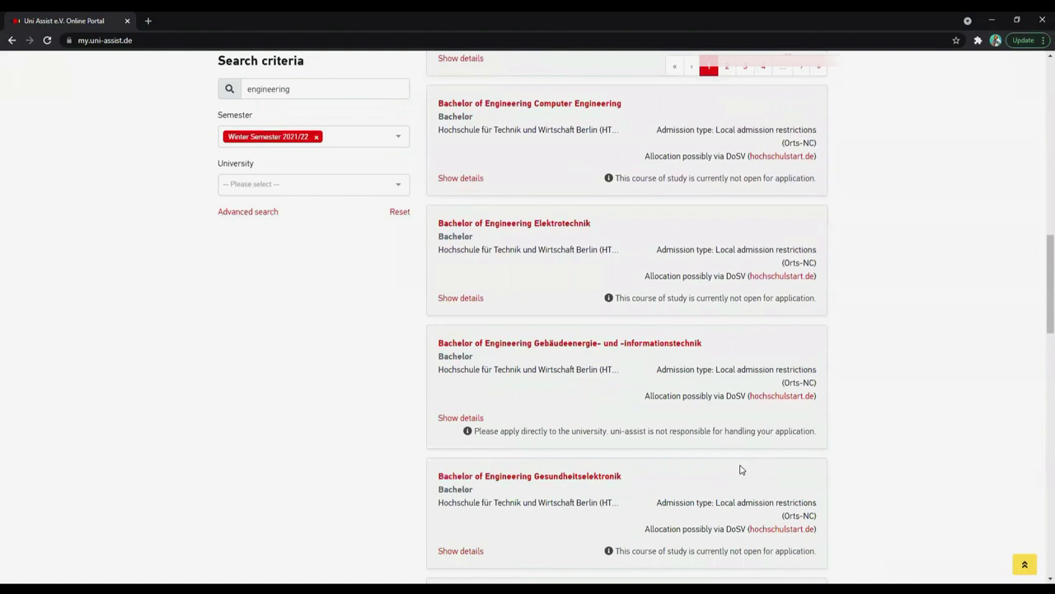
scroll(816, 371, up, 12)
scroll(682, 413, down, 3)
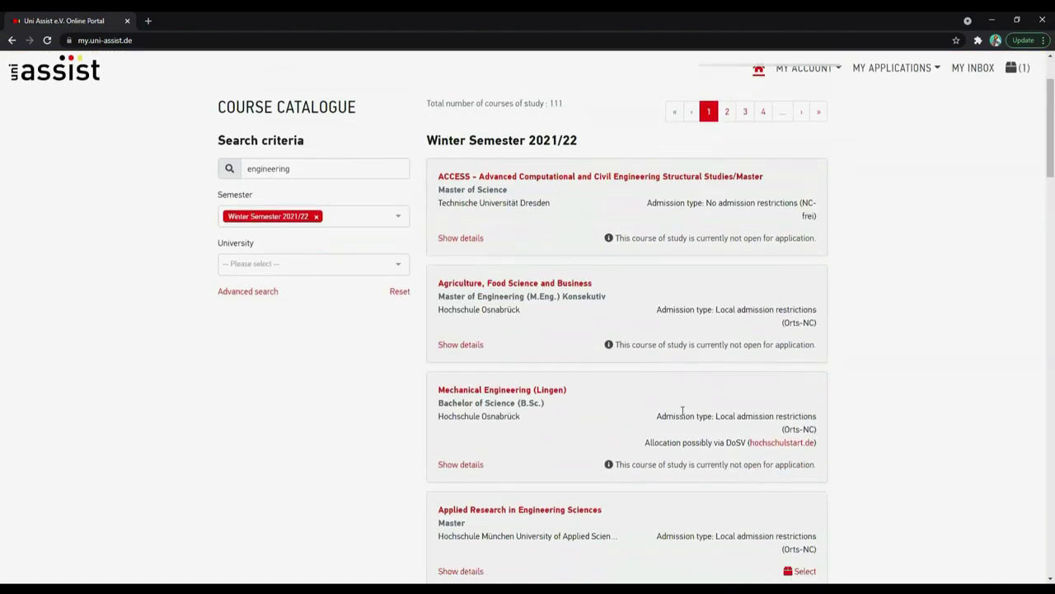
scroll(544, 288, up, 3)
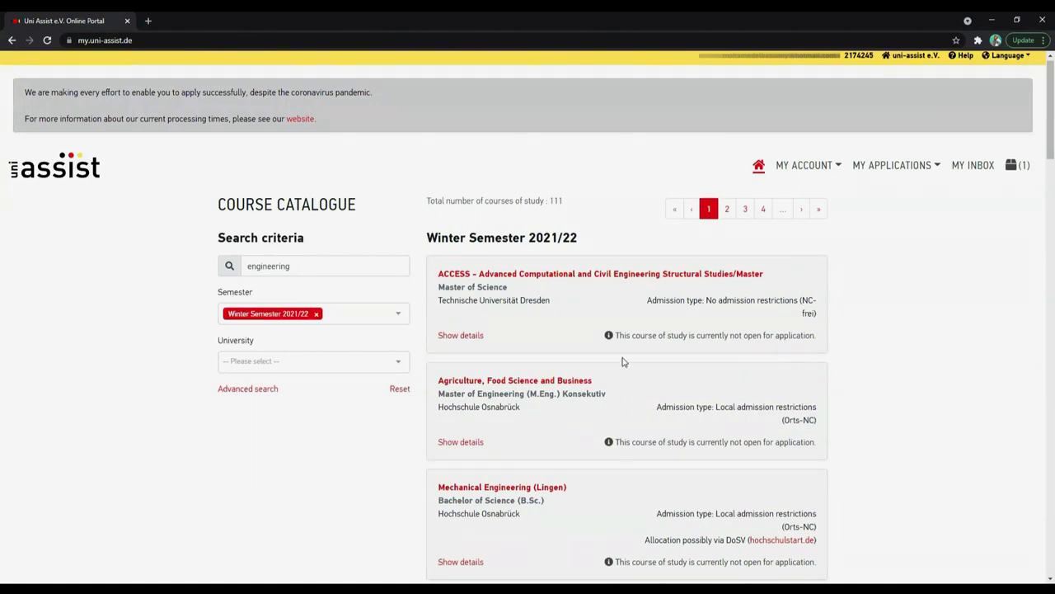
drag(613, 337, 820, 315)
click(829, 343)
triple_click(816, 336)
click(817, 338)
triple_click(816, 335)
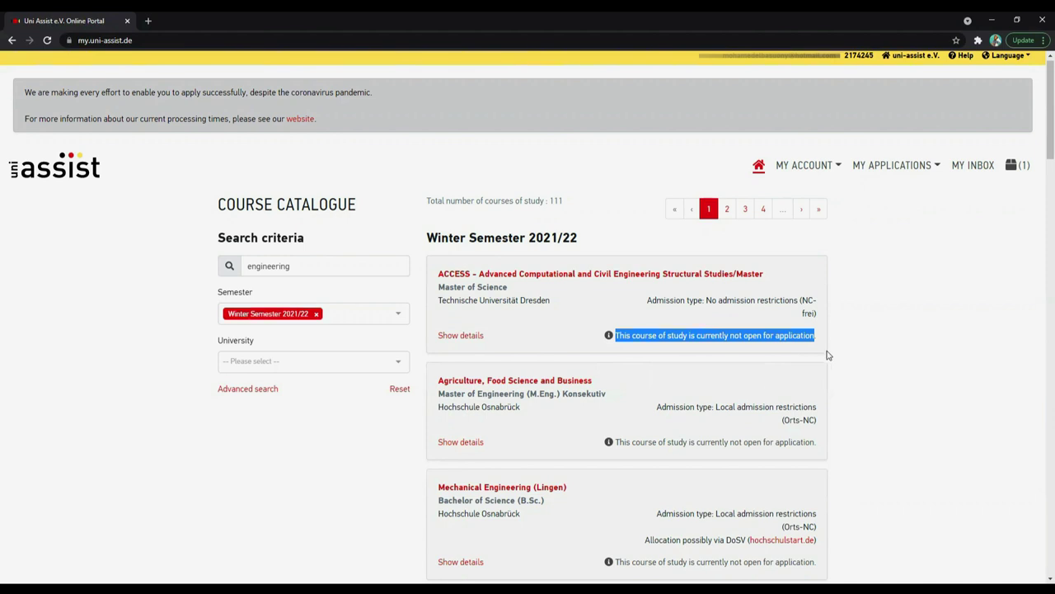
click(827, 383)
scroll(828, 383, down, 2)
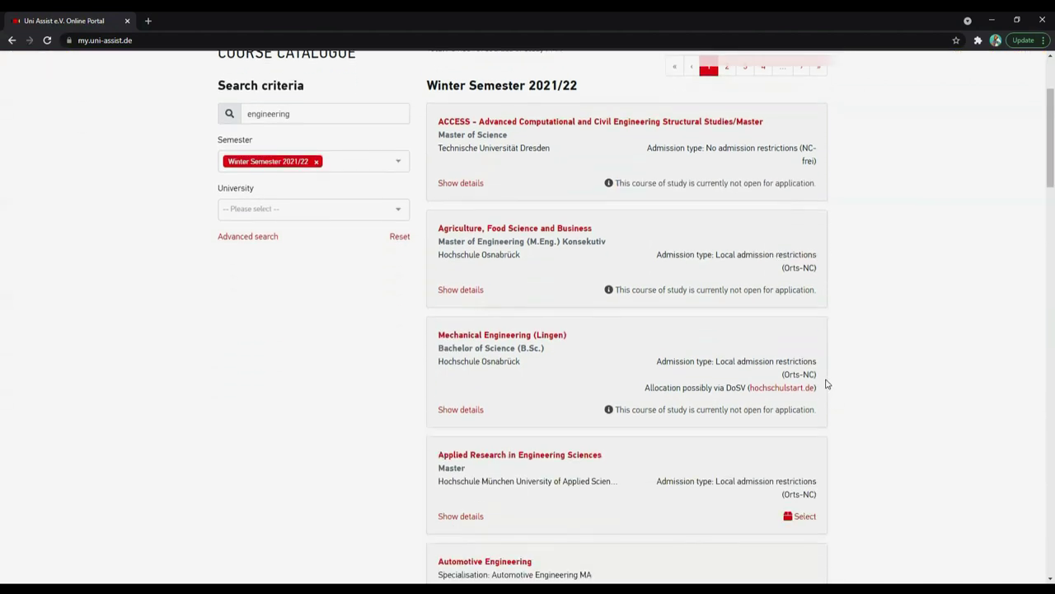
scroll(828, 383, up, 2)
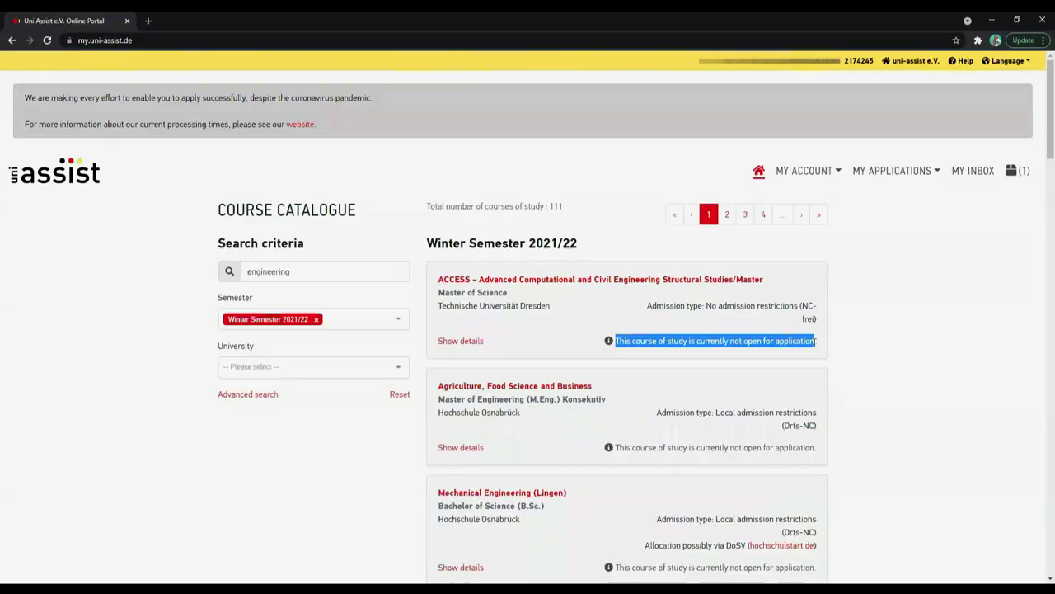
Step: Add the Master course Applied Research in Engineering Sciences at Hochschule München to the selection list
scroll(822, 330, down, 1)
scroll(821, 330, down, 4)
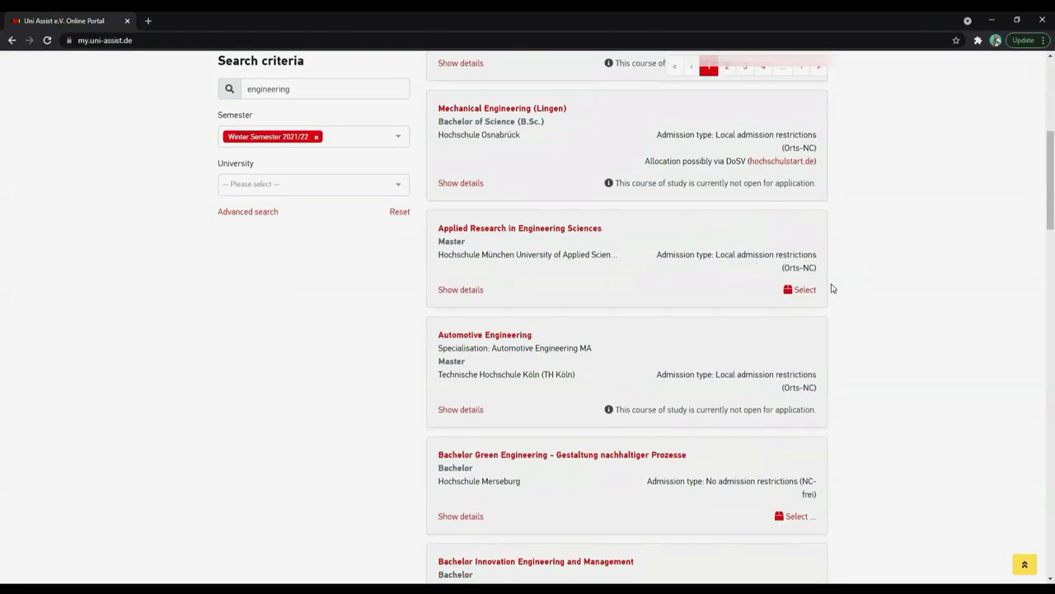
click(808, 291)
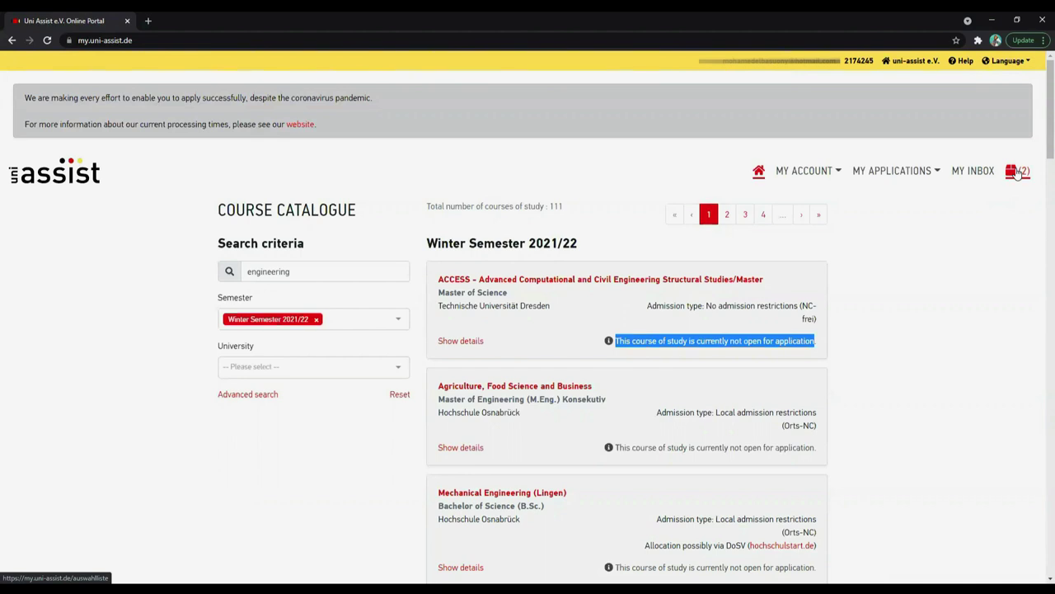
Step: Open the selection list and review the details and notices of both selected courses
click(1019, 171)
scroll(528, 278, down, 3)
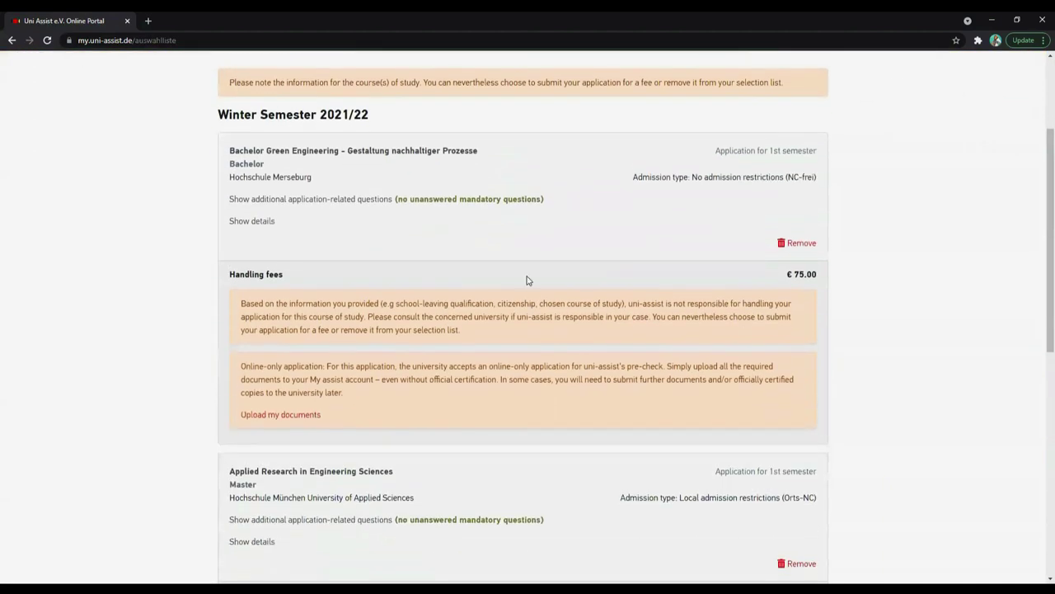
scroll(597, 231, down, 3)
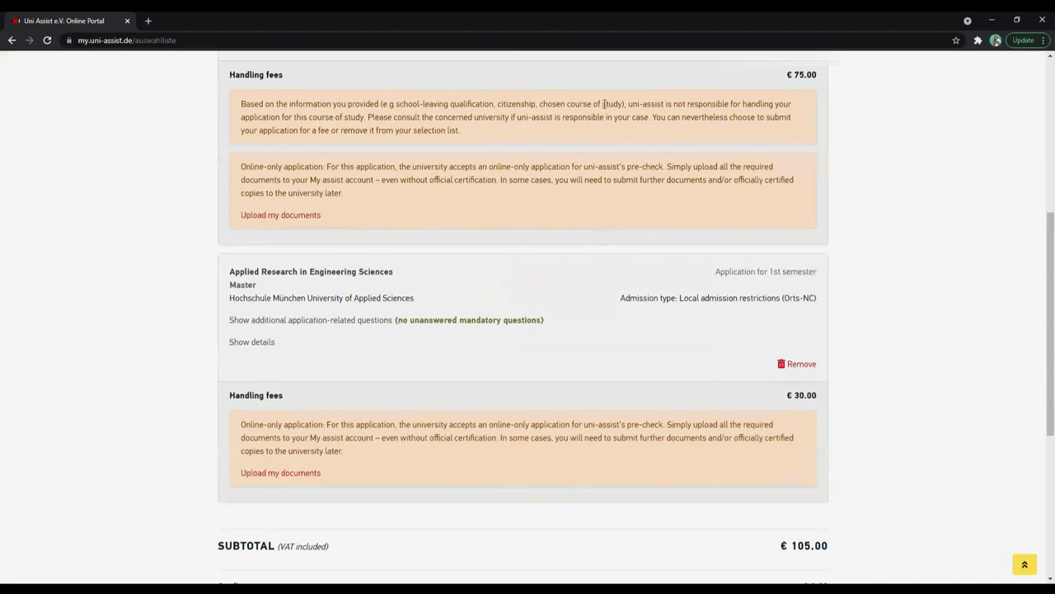
scroll(604, 104, up, 2)
scroll(604, 103, down, 3)
scroll(604, 104, up, 5)
scroll(605, 104, down, 3)
scroll(604, 104, up, 4)
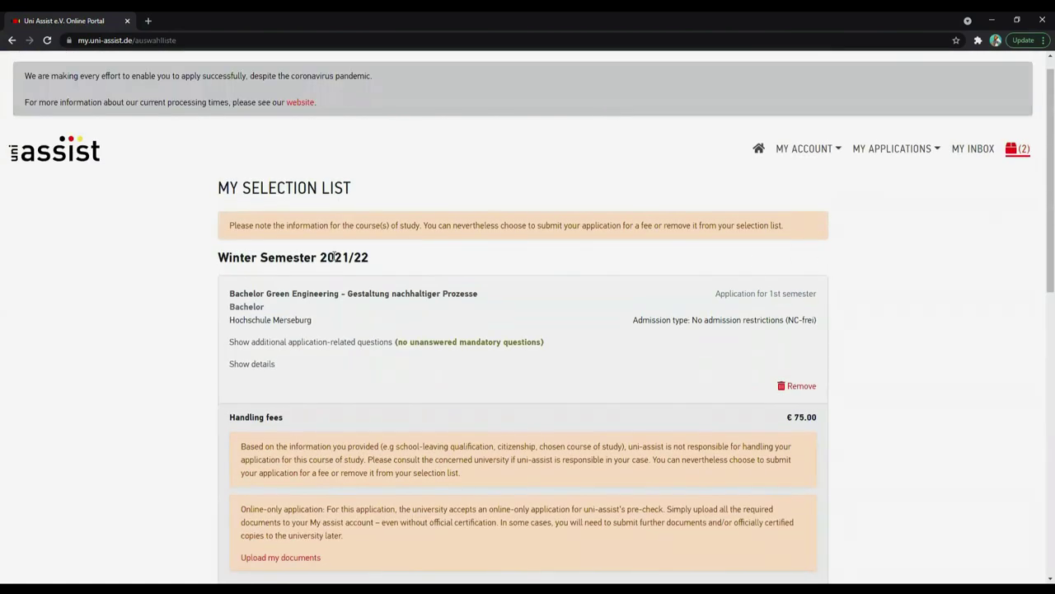
scroll(334, 257, down, 3)
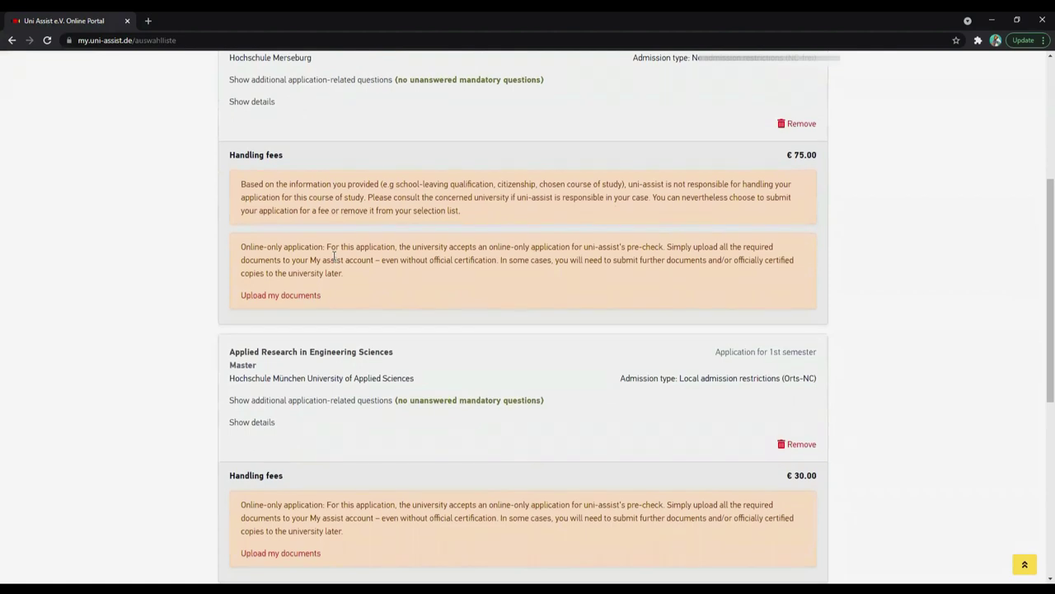
scroll(334, 256, down, 5)
scroll(334, 260, up, 5)
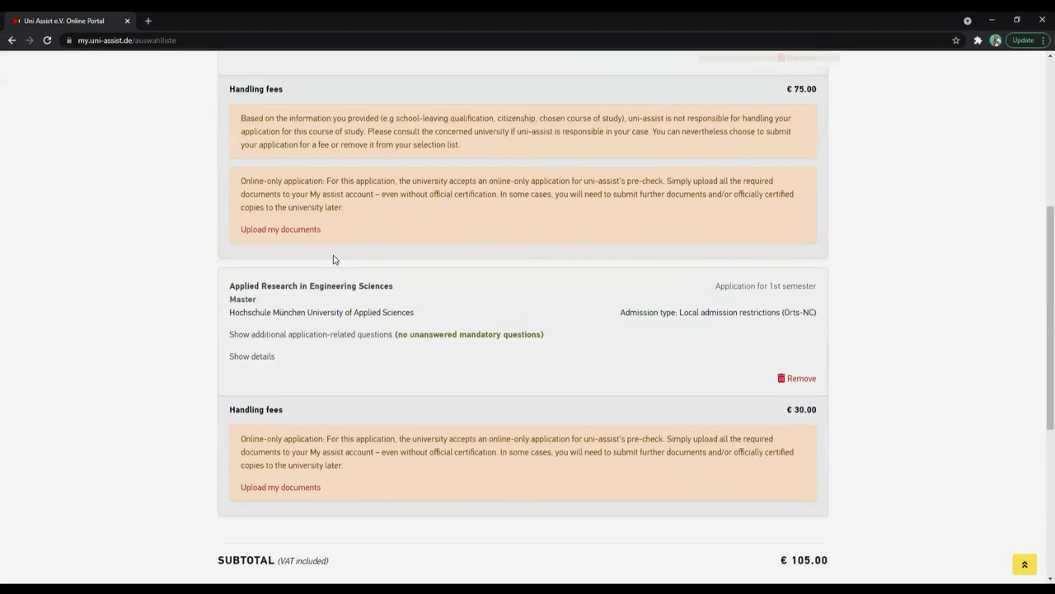
scroll(334, 260, up, 3)
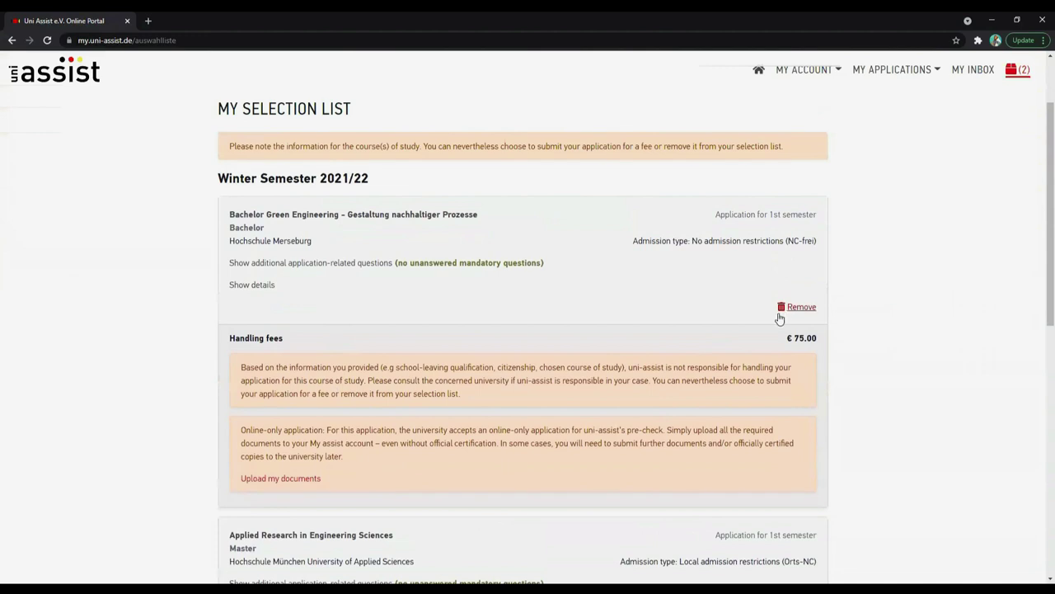
Step: Highlight the handling fee of each selected course and the total amount including VAT
drag(782, 342, 824, 341)
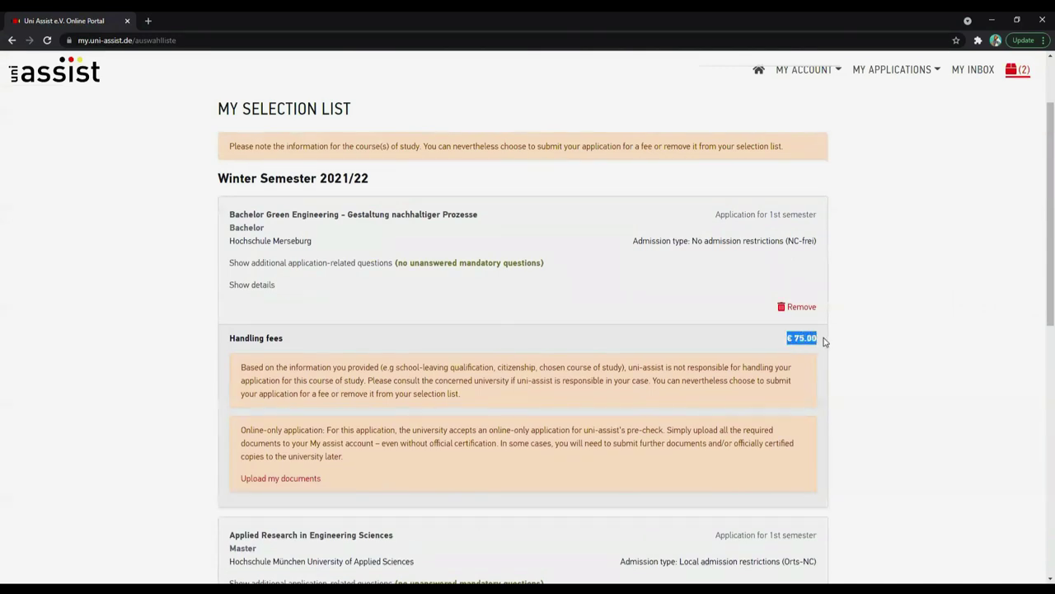
scroll(825, 341, down, 3)
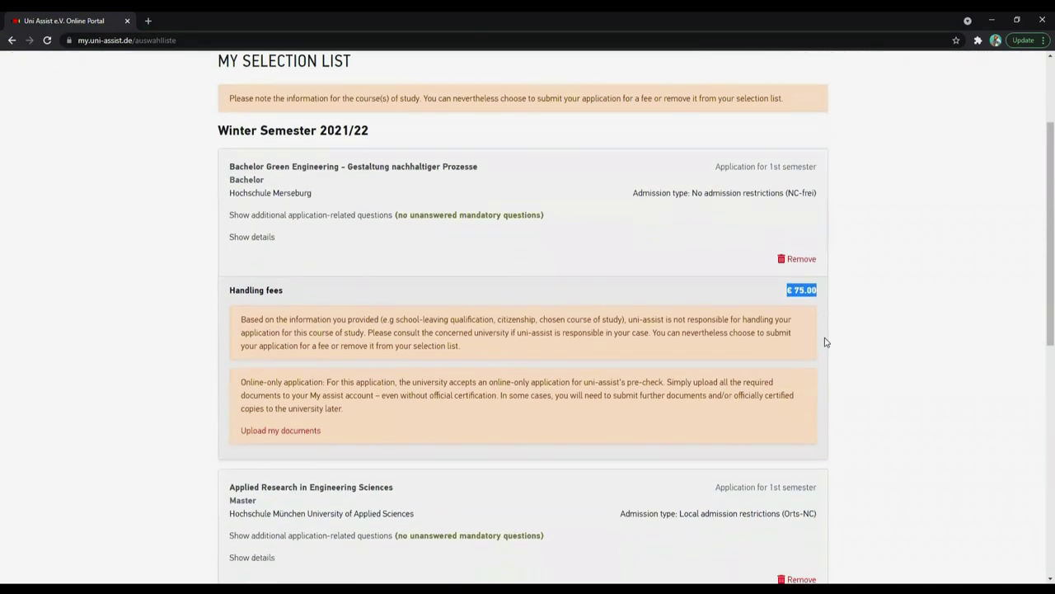
drag(780, 420, 833, 419)
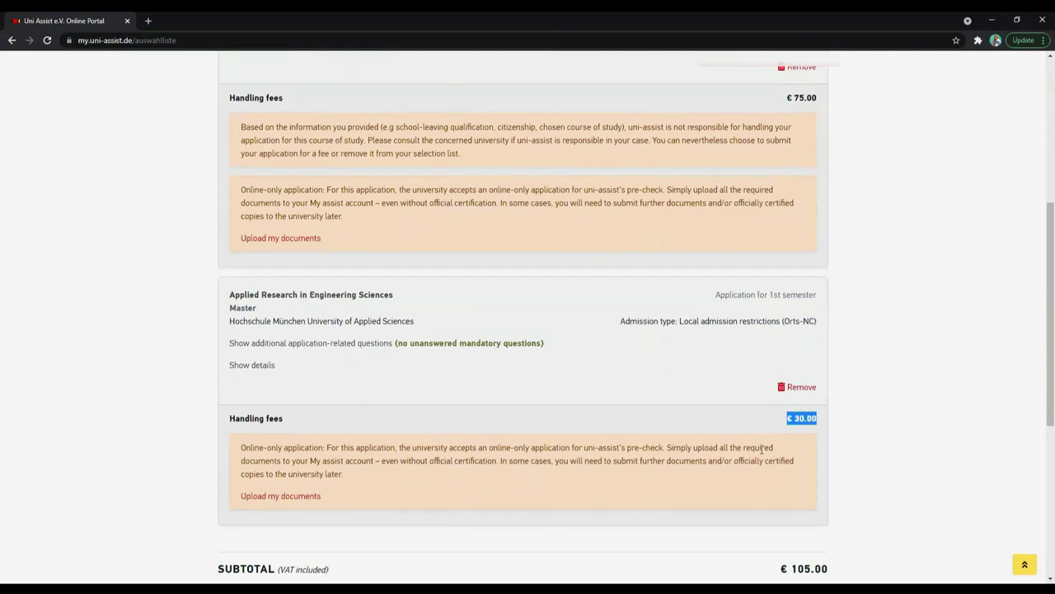
scroll(762, 448, down, 4)
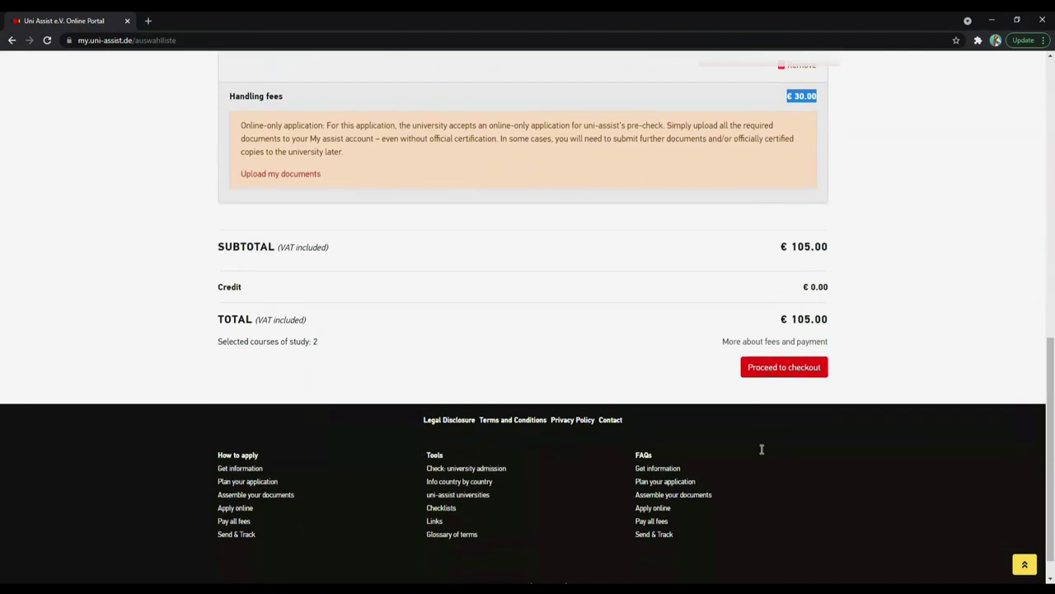
drag(774, 328, 830, 322)
click(840, 324)
triple_click(828, 320)
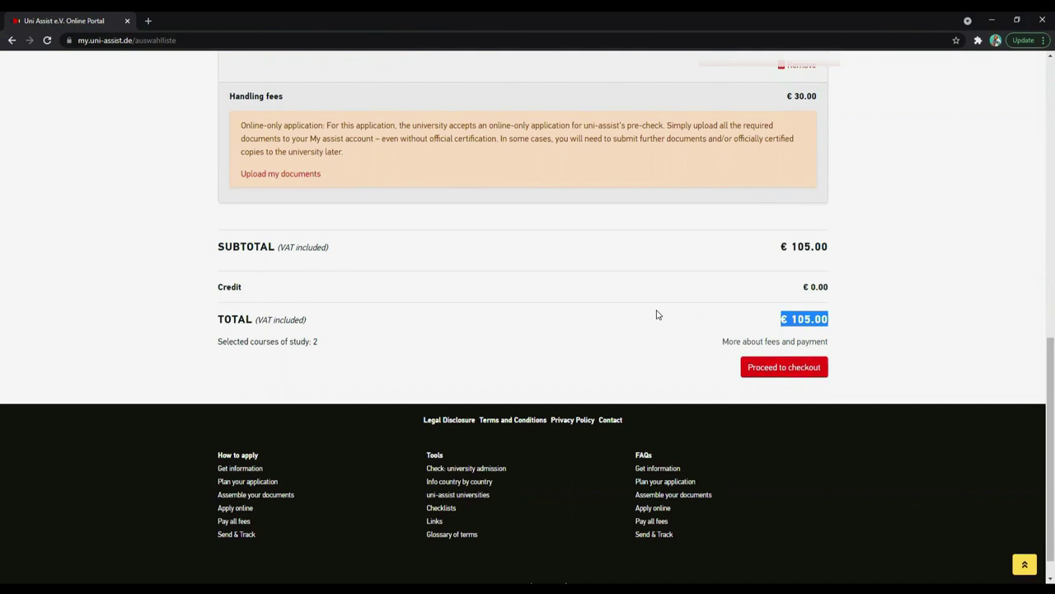
Step: Proceed to checkout, acknowledge the payment process information, and review the order summary and required declarations before leaving the checkout
click(762, 368)
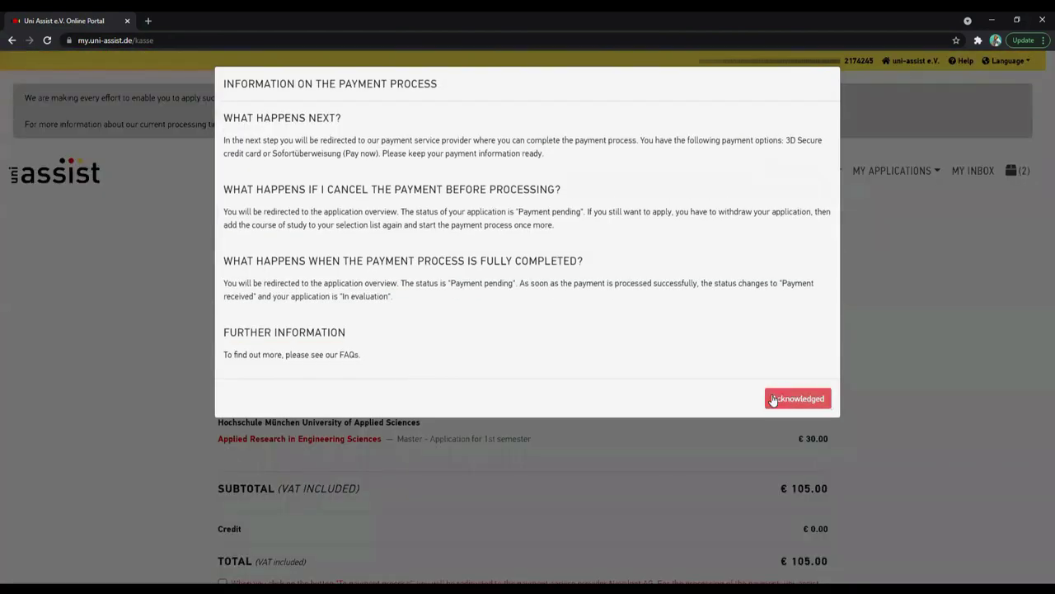
click(796, 398)
scroll(773, 399, down, 2)
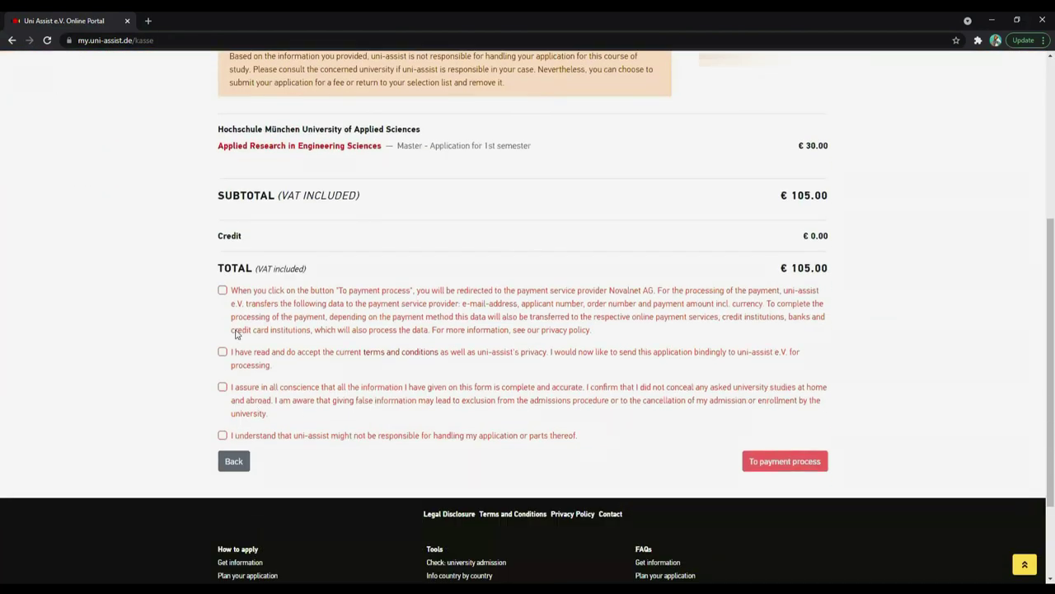
scroll(619, 277, up, 3)
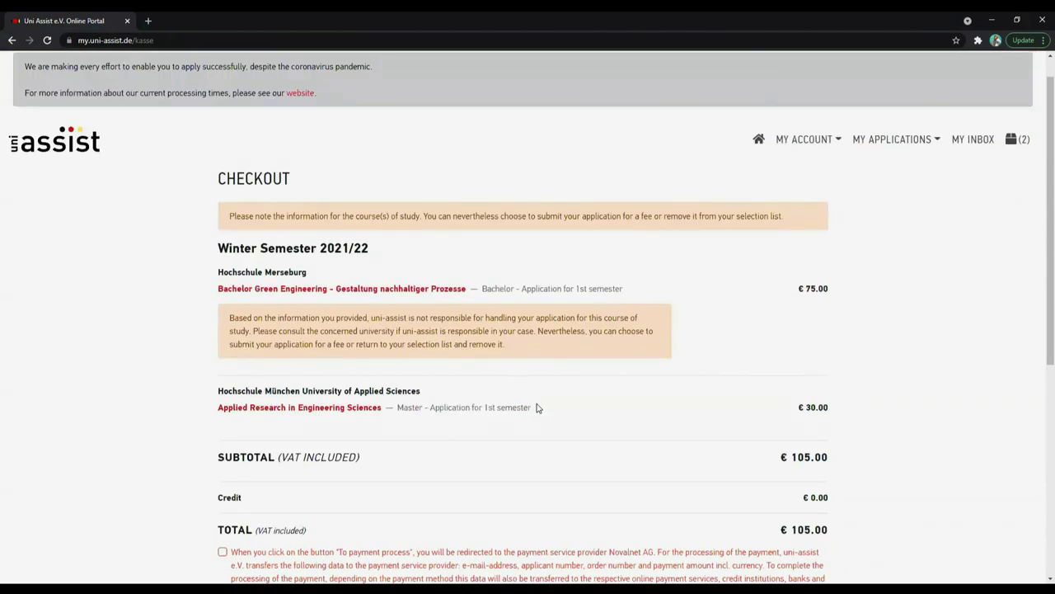
click(760, 138)
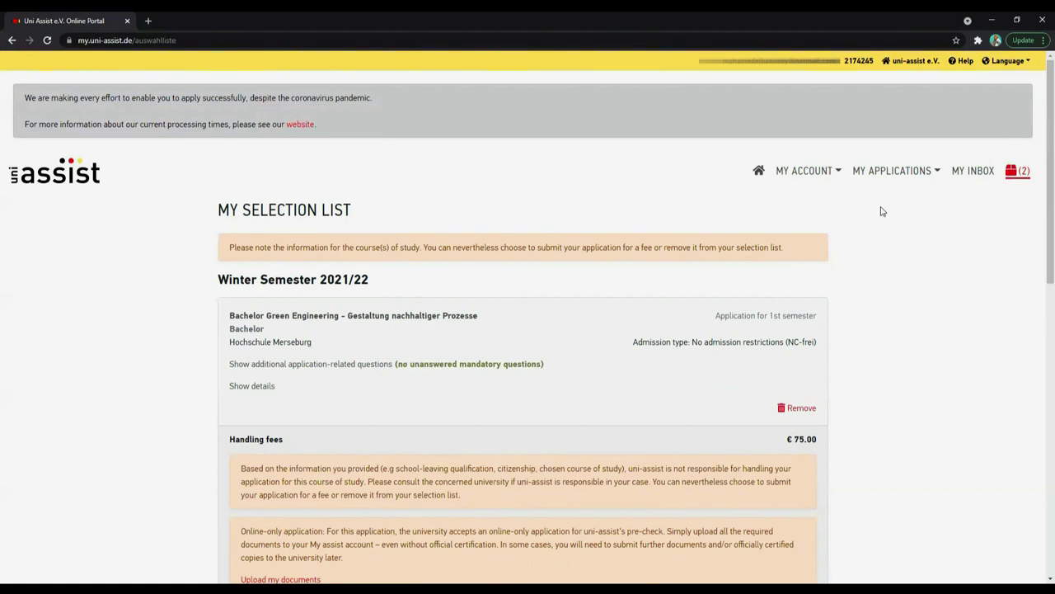
Step: Open the application overview and the documents page for uploading files
click(904, 175)
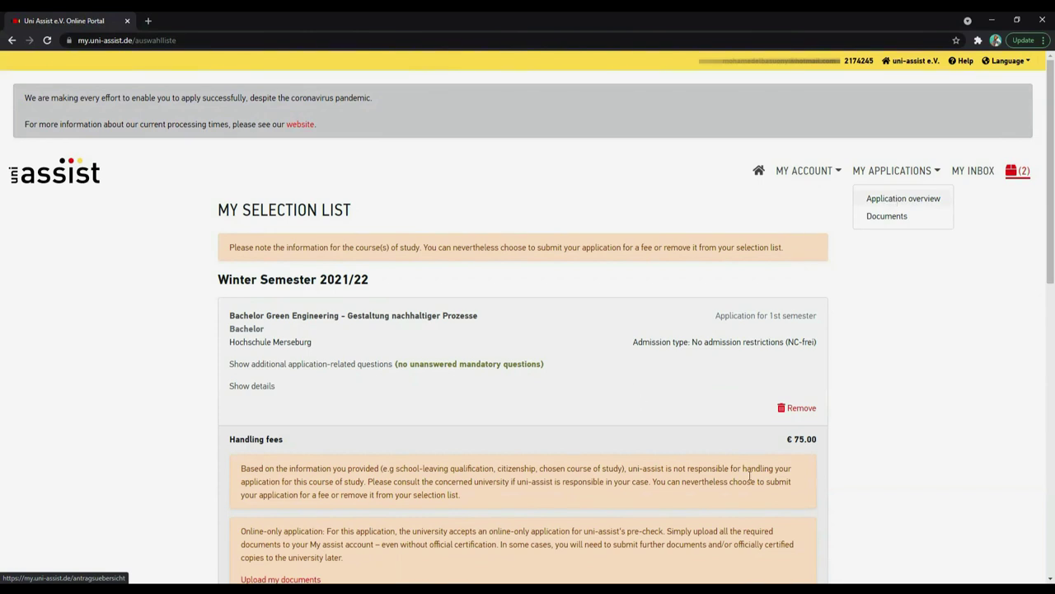
click(899, 202)
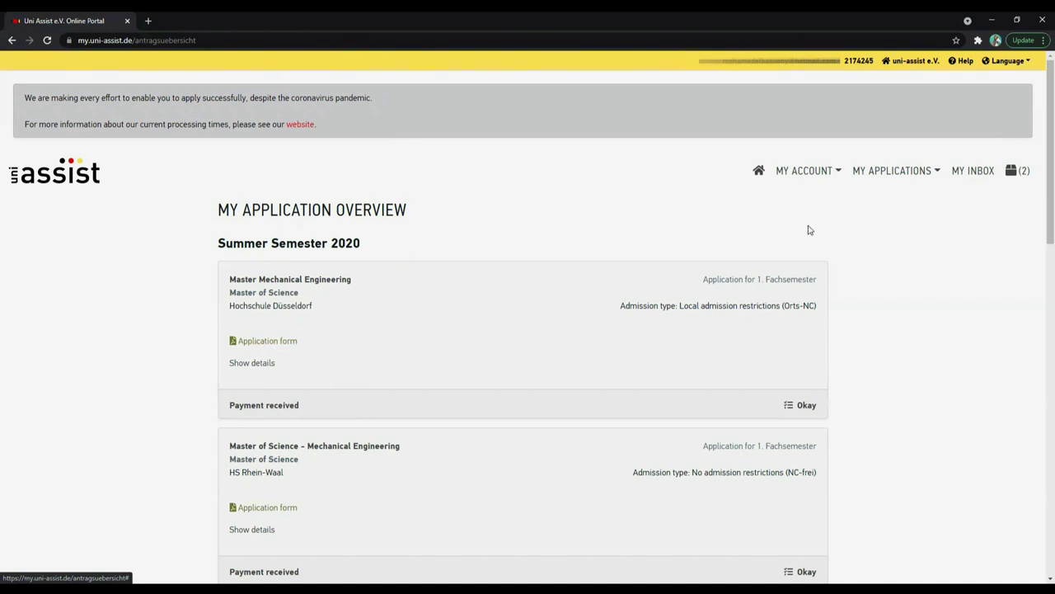
click(883, 177)
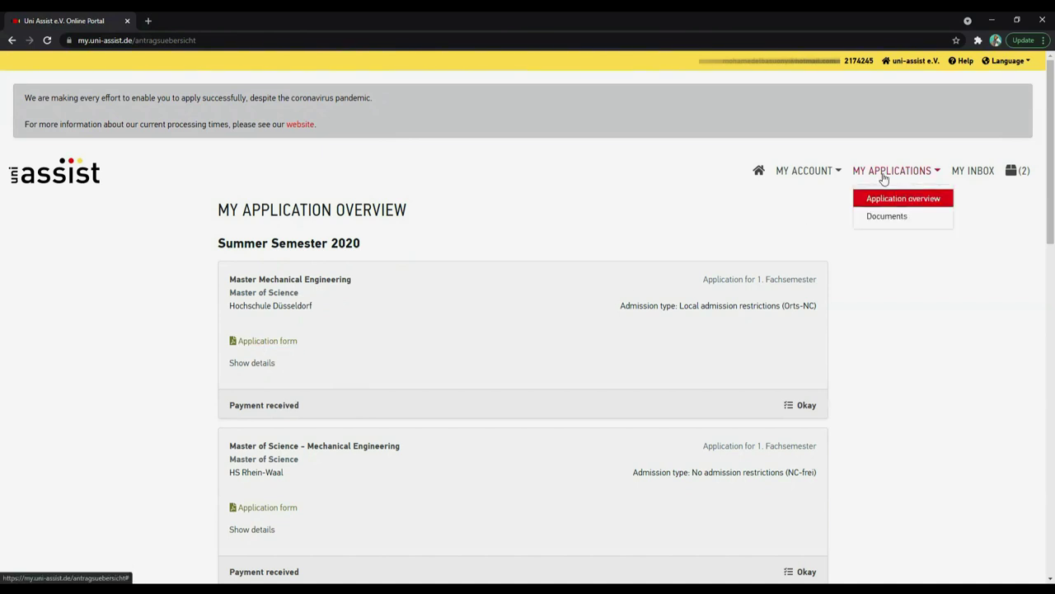
click(887, 218)
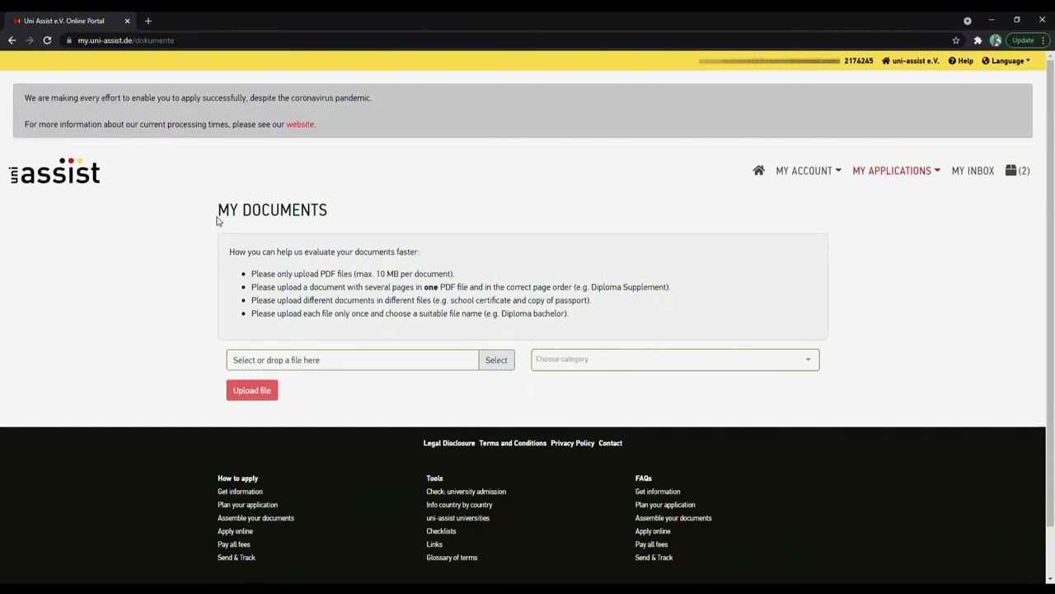
Step: Highlight the My Documents heading and the upload rules on file size, uploading each file only once, and the example file name
drag(217, 221, 331, 223)
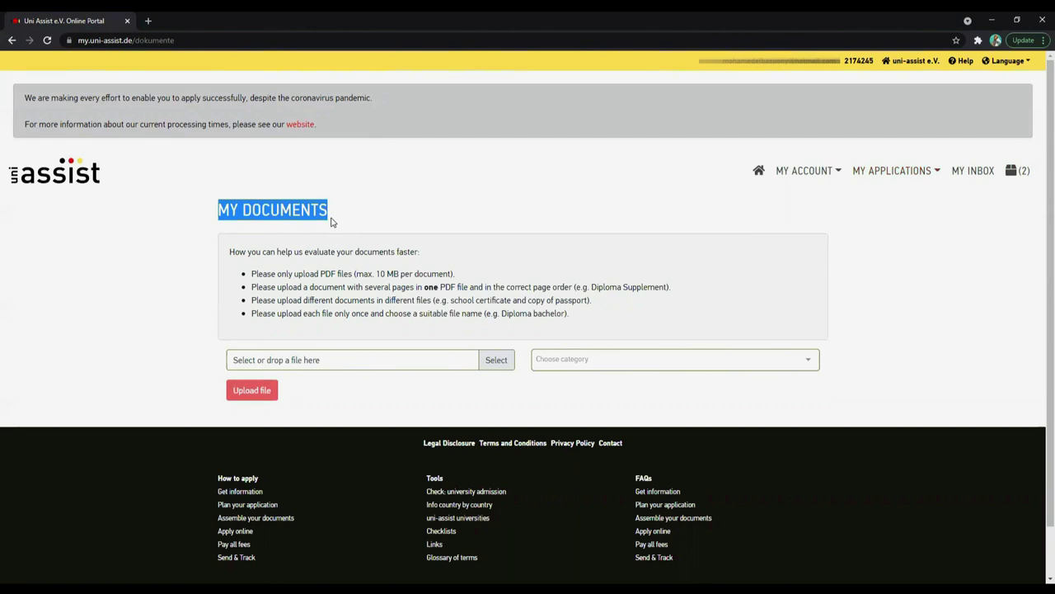
click(328, 214)
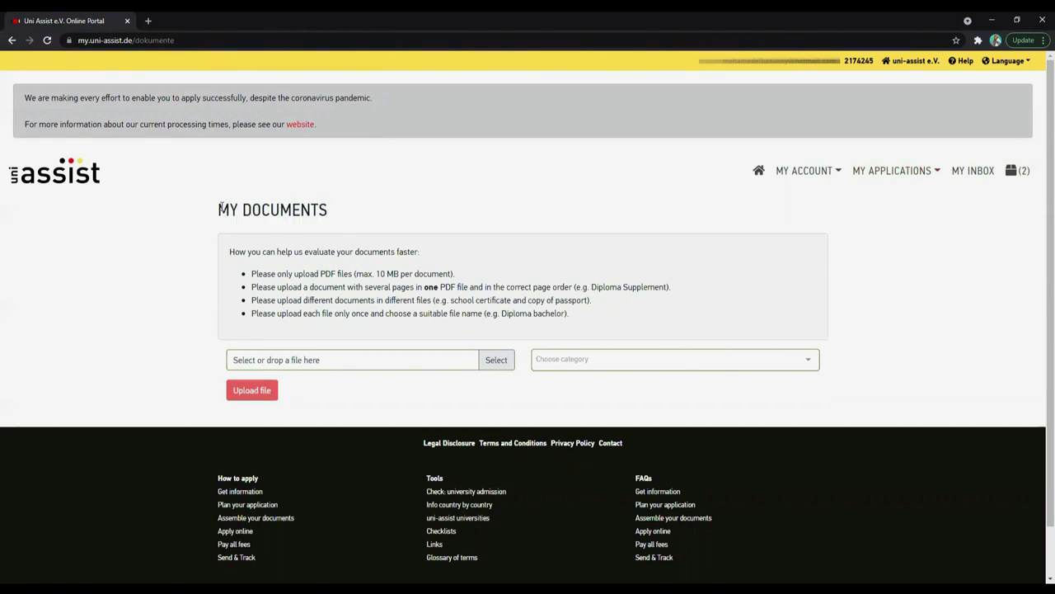
drag(221, 207, 328, 211)
drag(371, 276, 401, 275)
click(401, 272)
drag(304, 320, 376, 317)
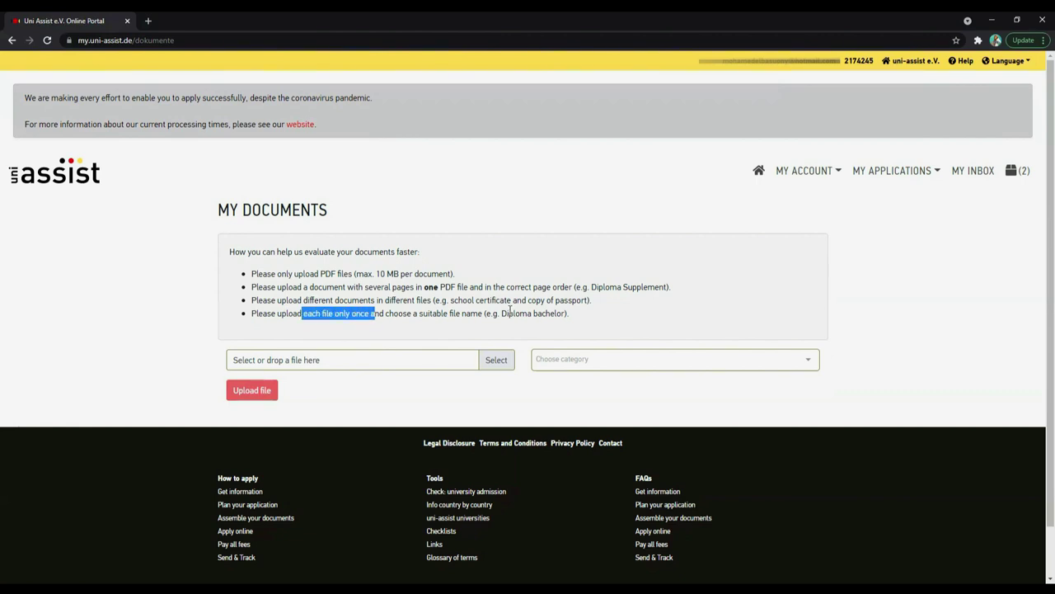
drag(503, 313, 566, 314)
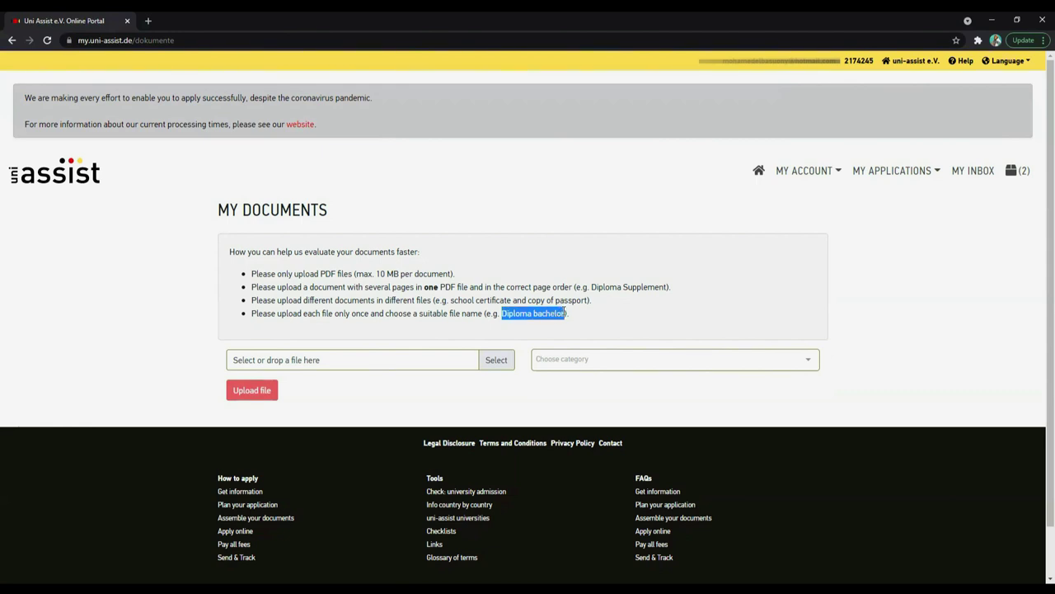
click(327, 317)
Step: Examine the document categories offered for an upload, from Application form to Work experience/Internship
click(593, 359)
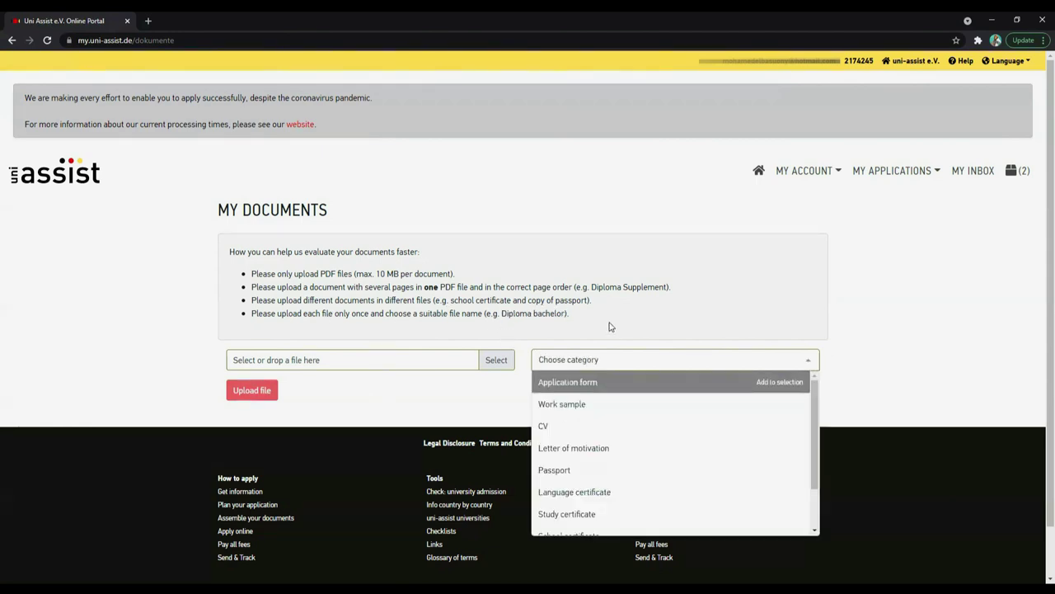
scroll(585, 436, down, 3)
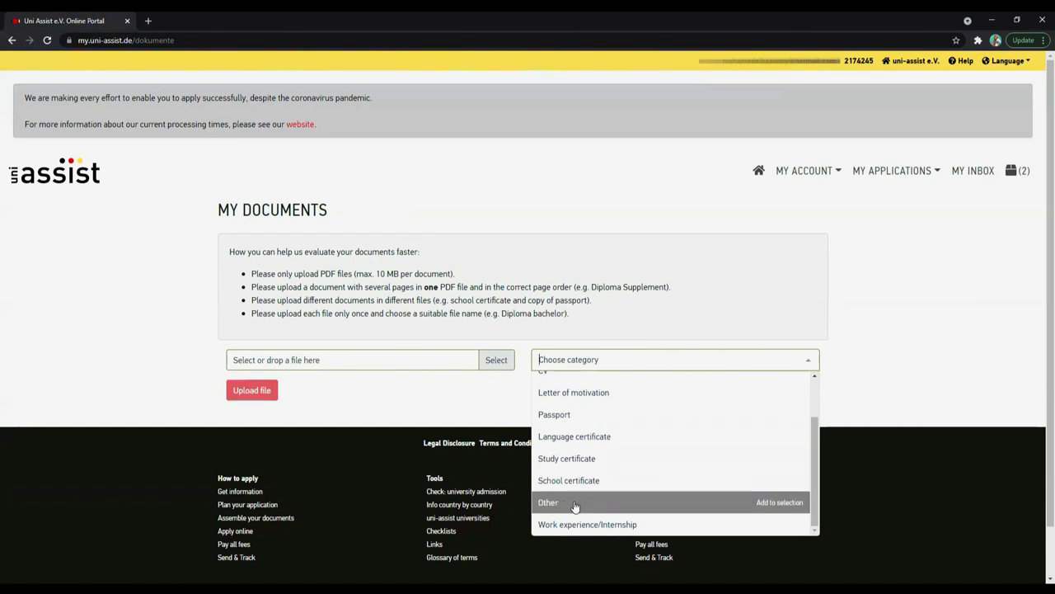
scroll(601, 469, up, 2)
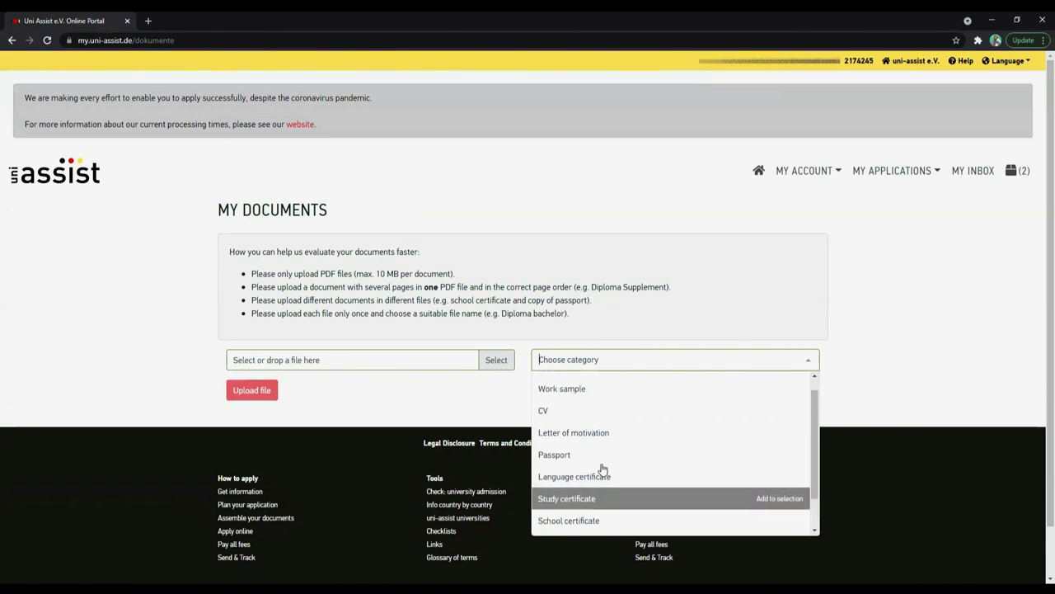
scroll(602, 469, down, 2)
scroll(602, 469, up, 2)
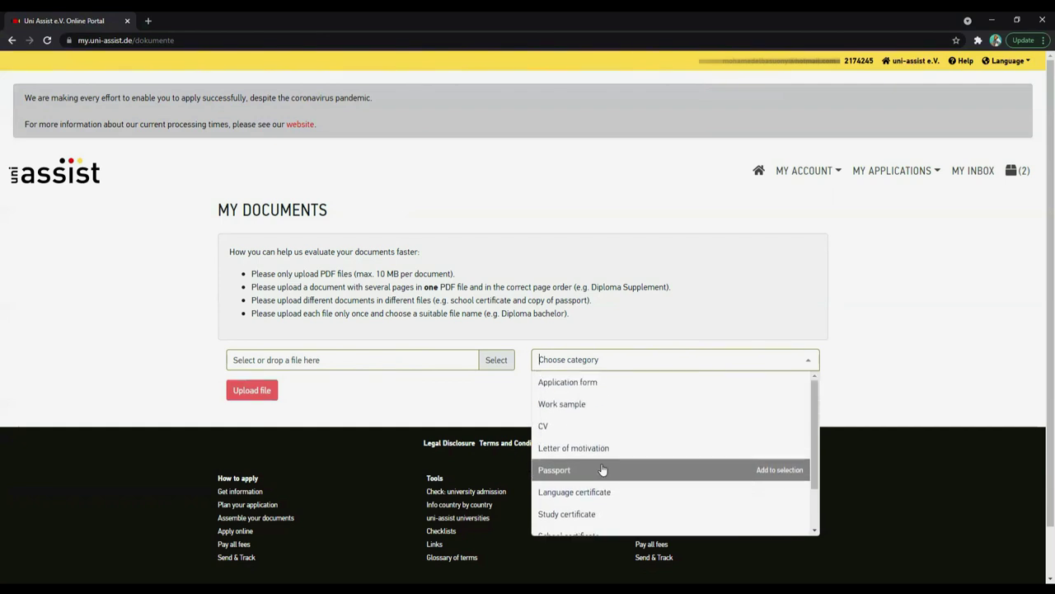
scroll(601, 469, down, 2)
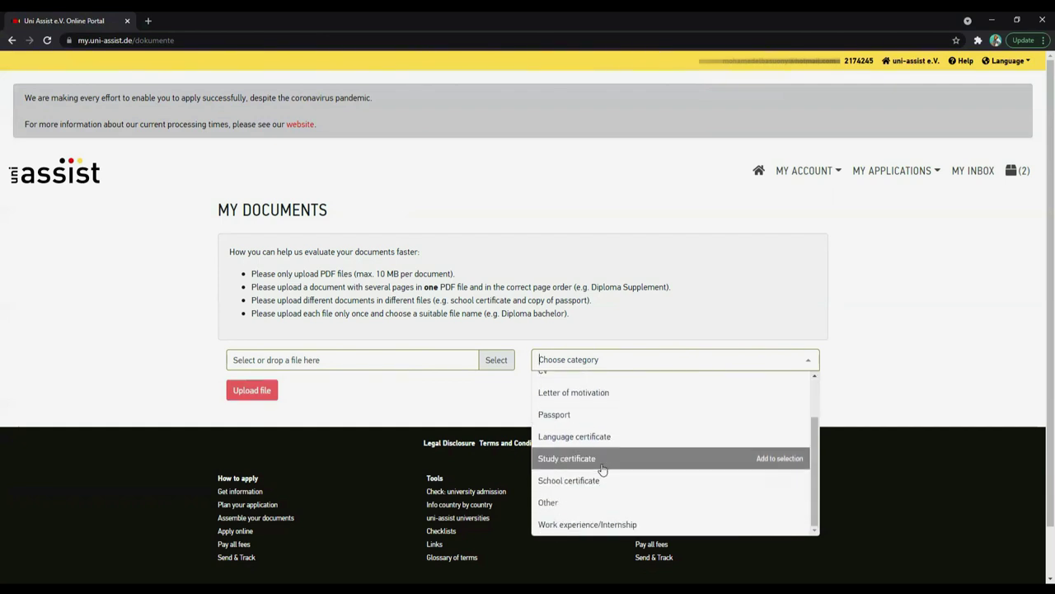
scroll(601, 469, down, 2)
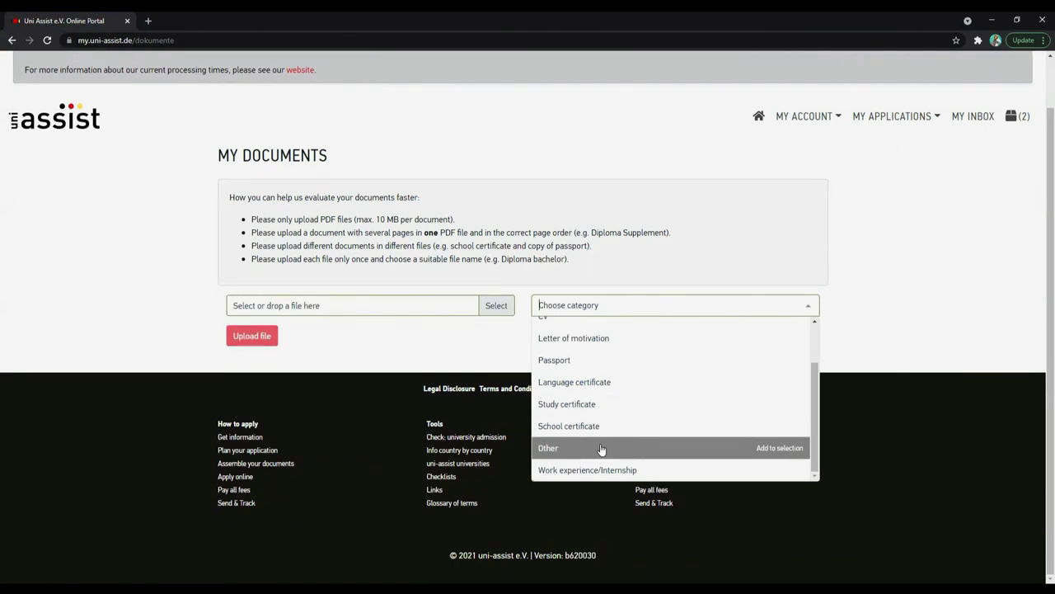
scroll(602, 449, up, 1)
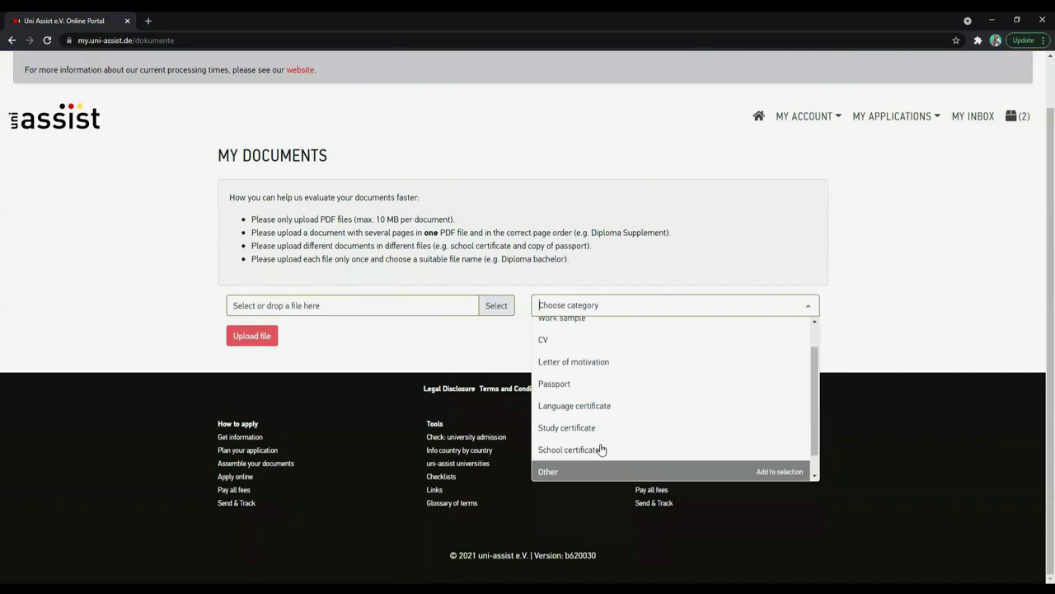
scroll(602, 449, down, 1)
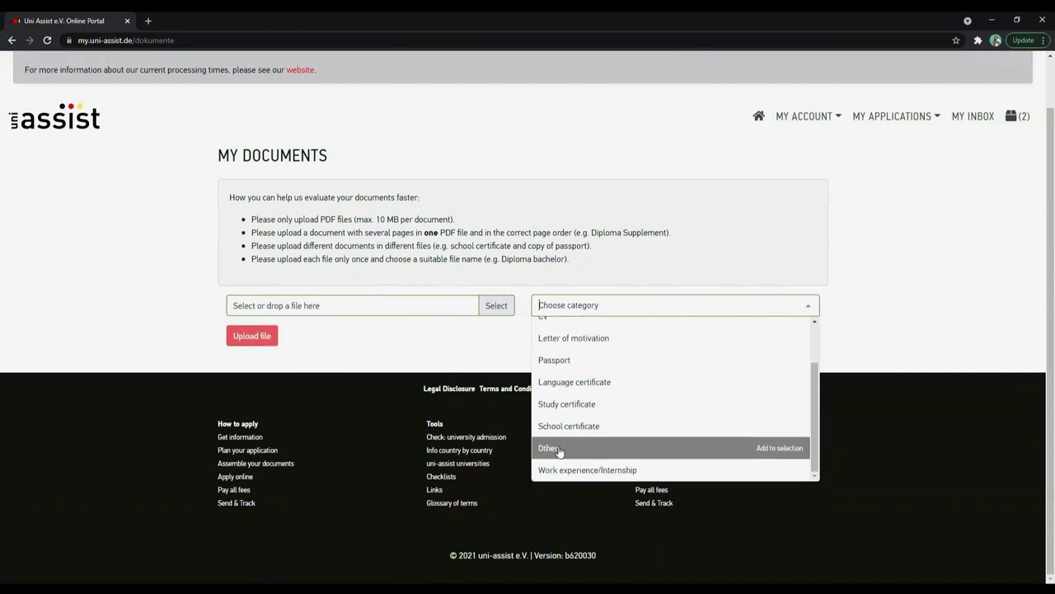
scroll(624, 377, up, 2)
scroll(626, 381, down, 1)
scroll(627, 381, down, 1)
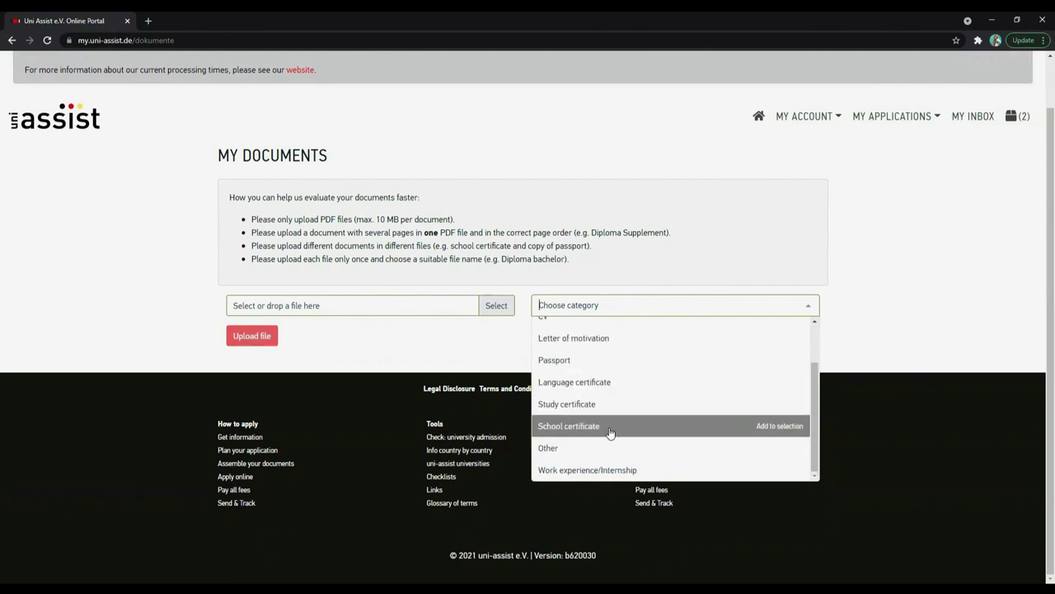
Step: Set the document category to Other and open the file selection, closing it without choosing a file
click(568, 453)
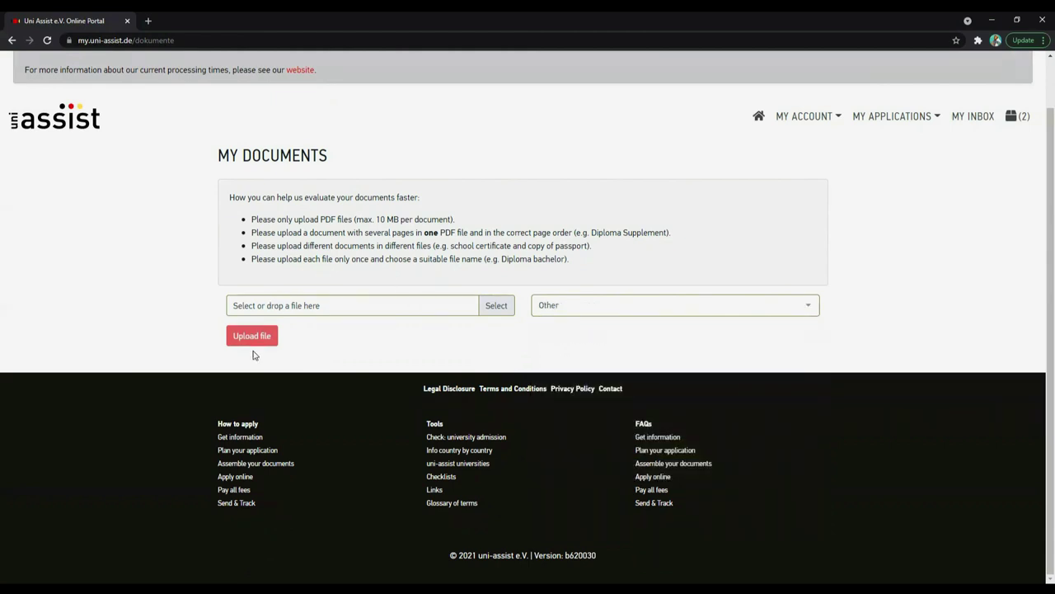
click(327, 310)
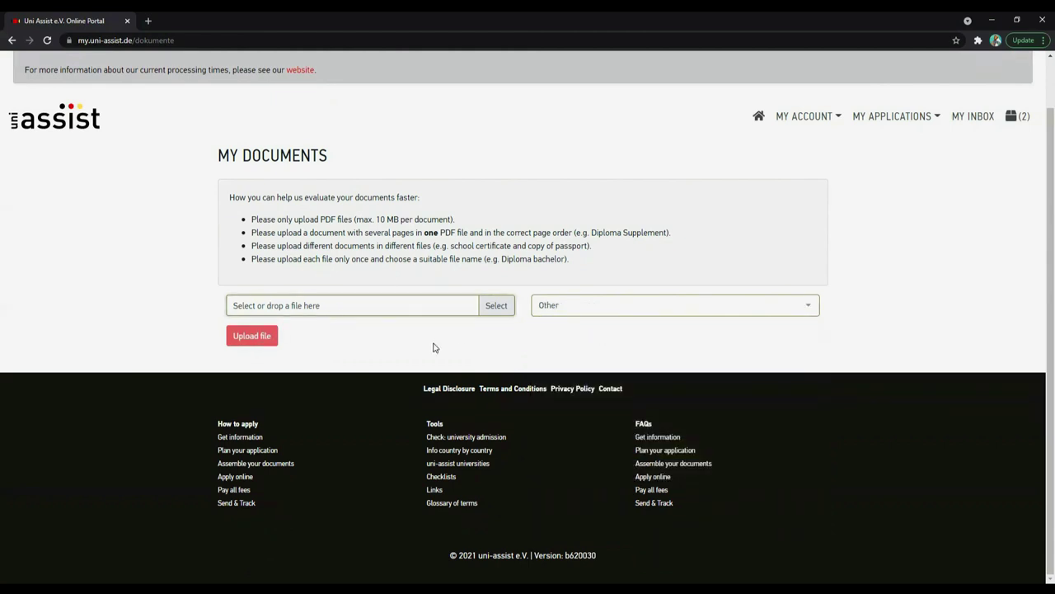
key(Escape)
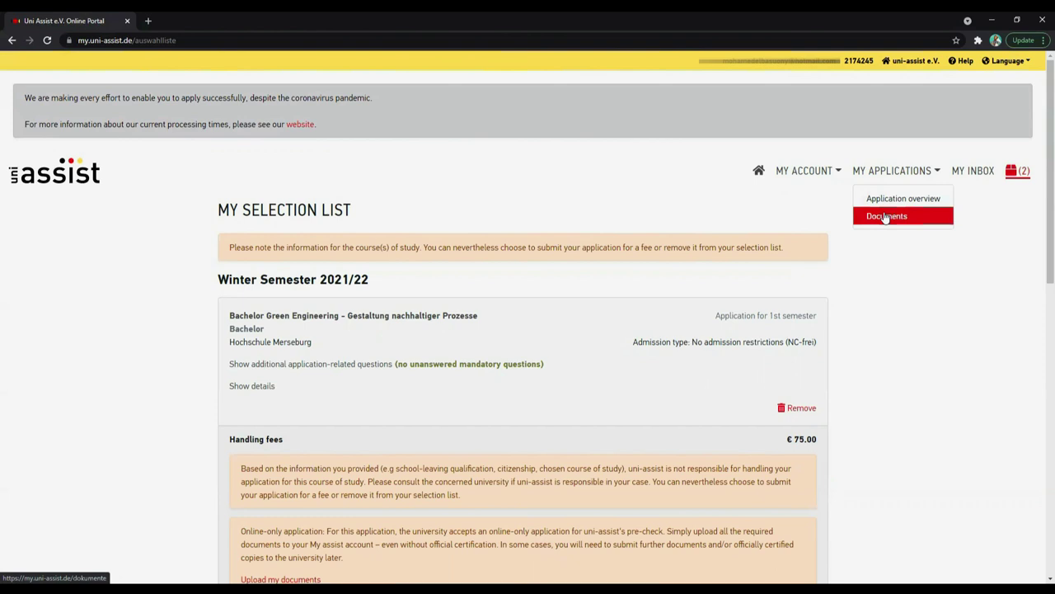
Step: Reopen the documents page and look over the category list for uploads
click(886, 218)
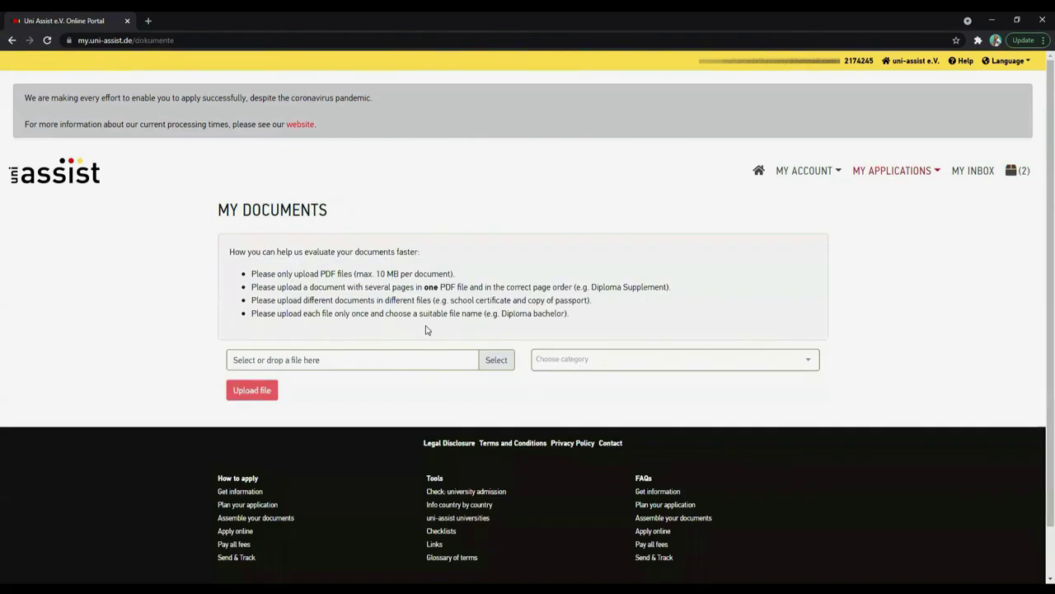
click(552, 360)
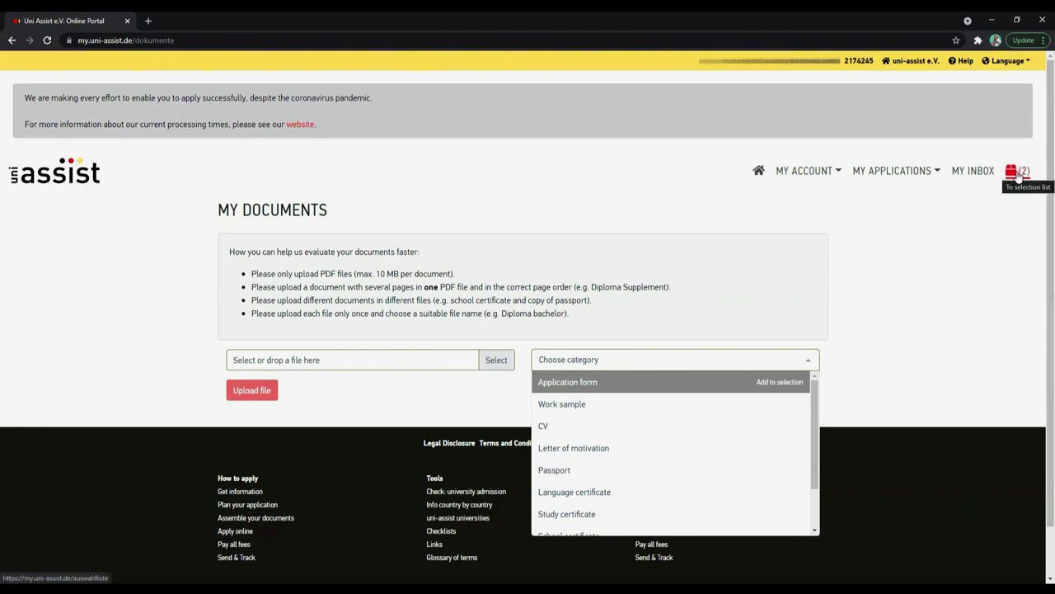
click(916, 173)
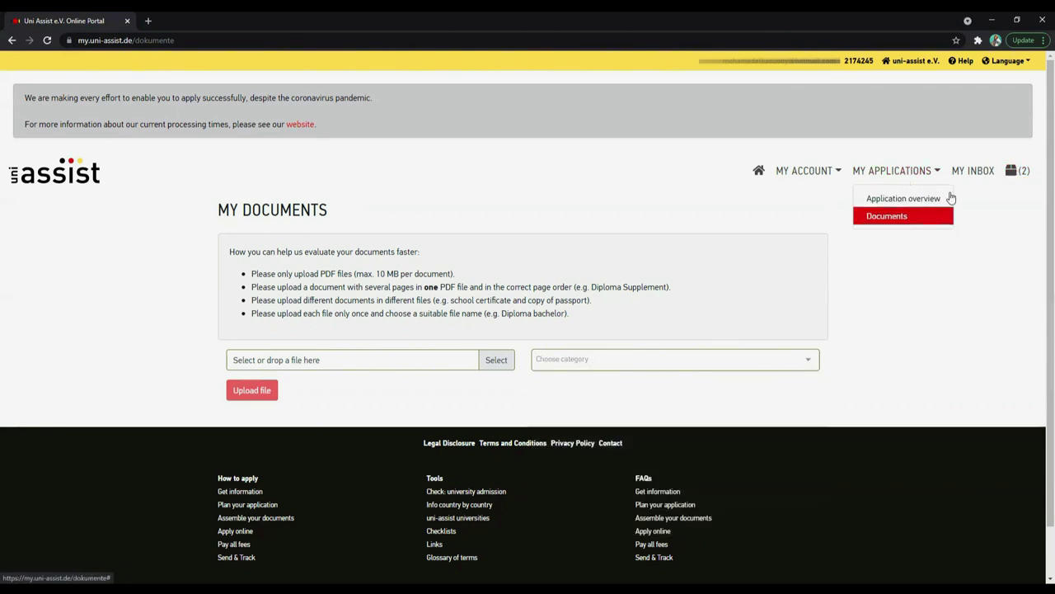
Step: Open the selection list and review the selected courses with their handling fees and online-only application notices
click(1014, 171)
scroll(794, 333, down, 1)
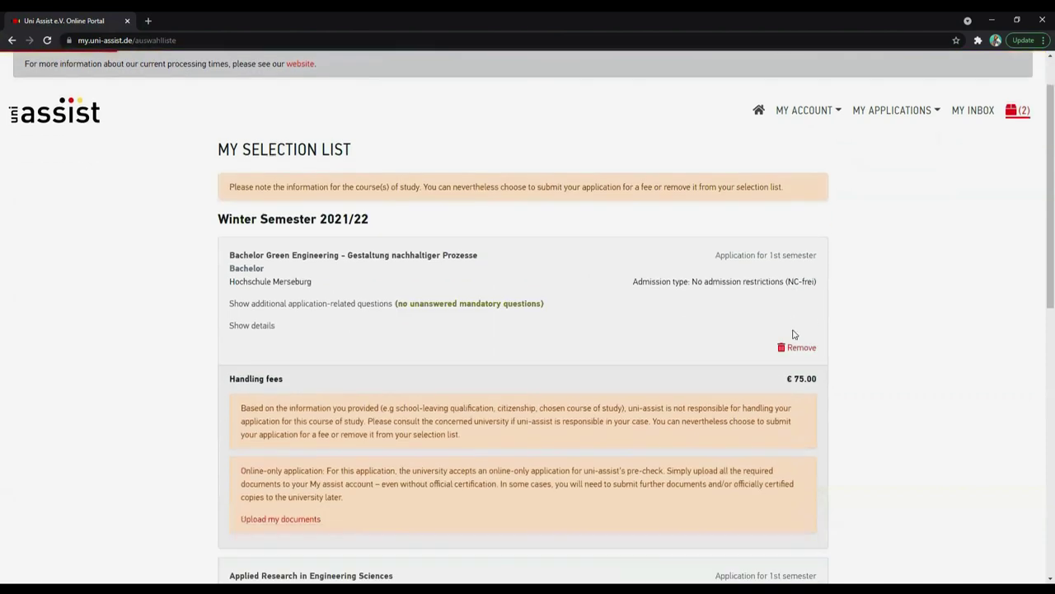
scroll(794, 334, down, 3)
scroll(793, 333, up, 4)
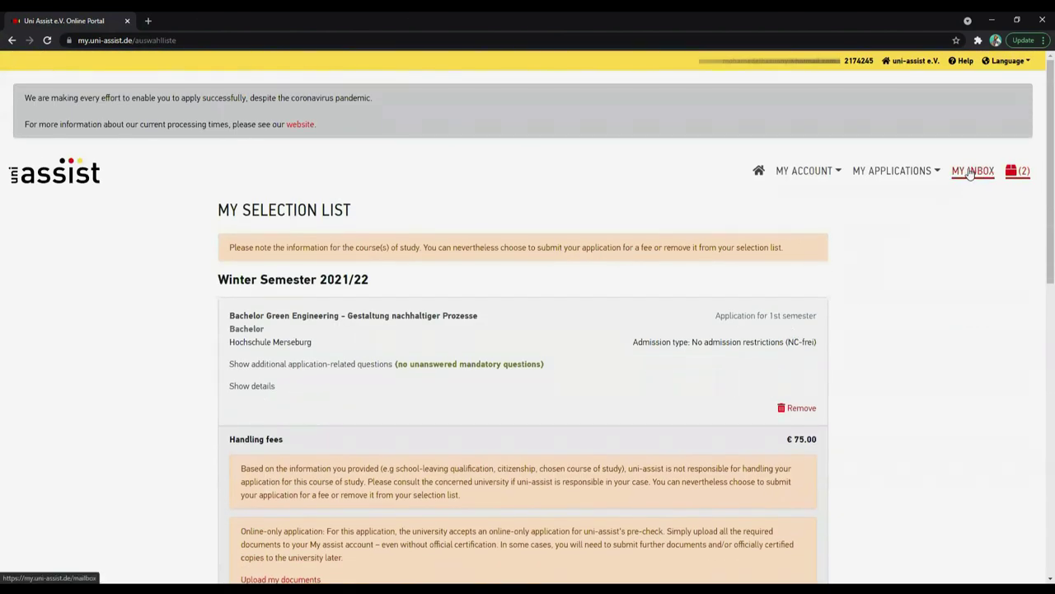
Step: Open the overview of the submitted applications
click(917, 171)
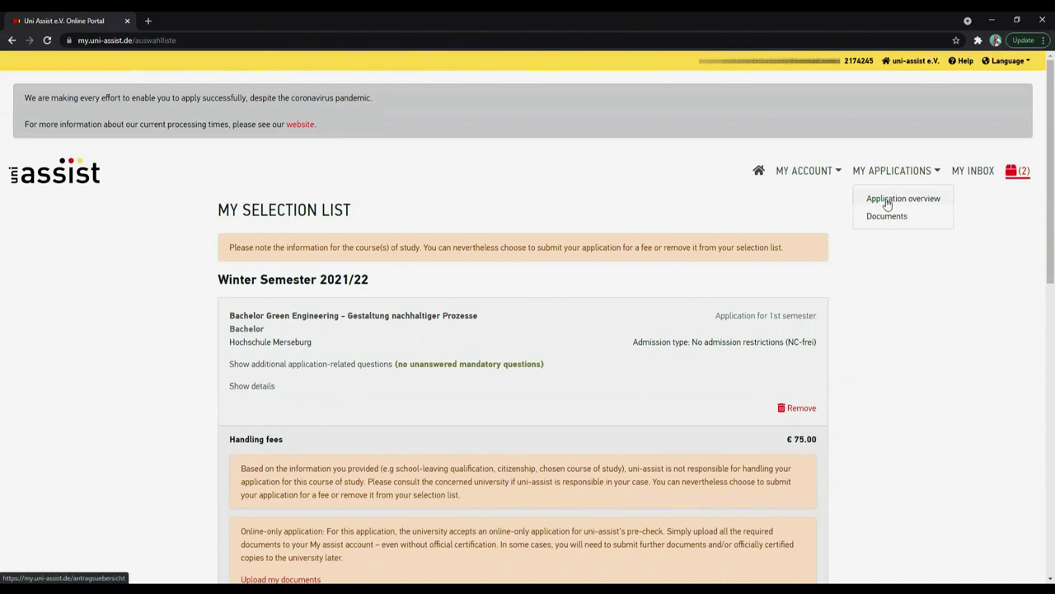
click(888, 202)
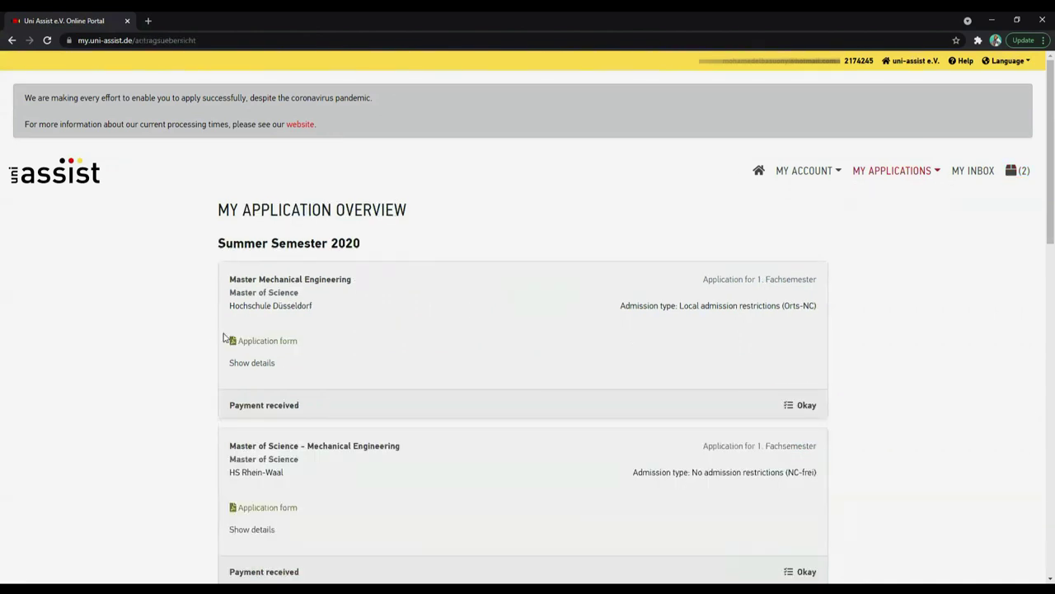